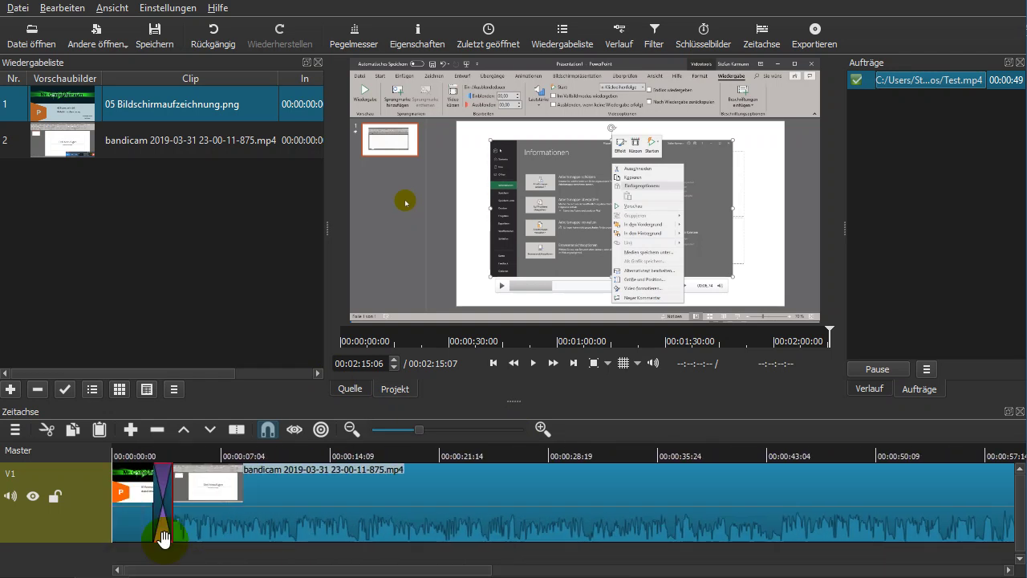
# Add a second video track above V1, with the timeline zoomed out to show the whole project and its area enlarged
pyautogui.moveTo(417, 429); pyautogui.dragTo(408, 428)
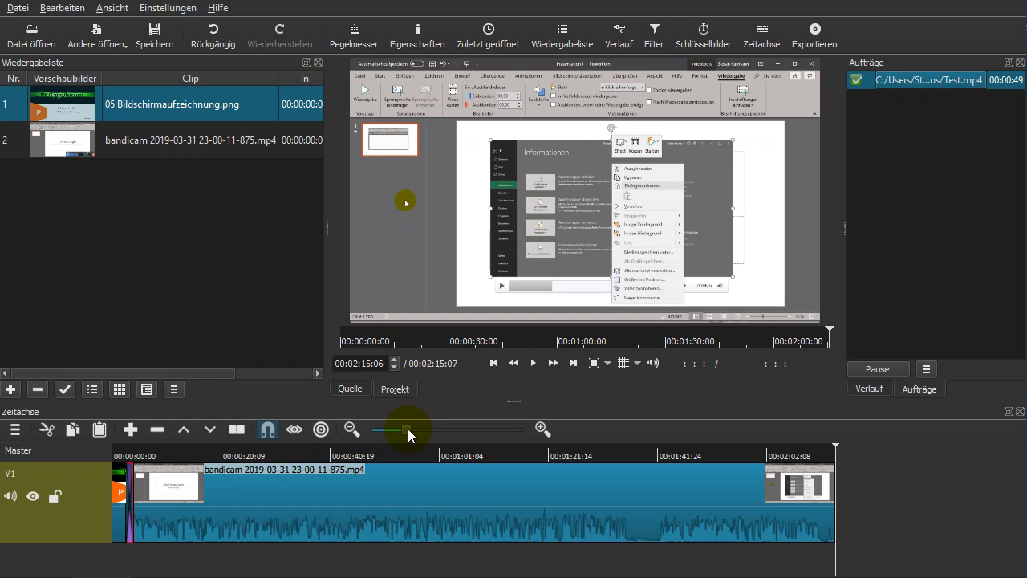
pyautogui.moveTo(511, 401); pyautogui.dragTo(514, 324)
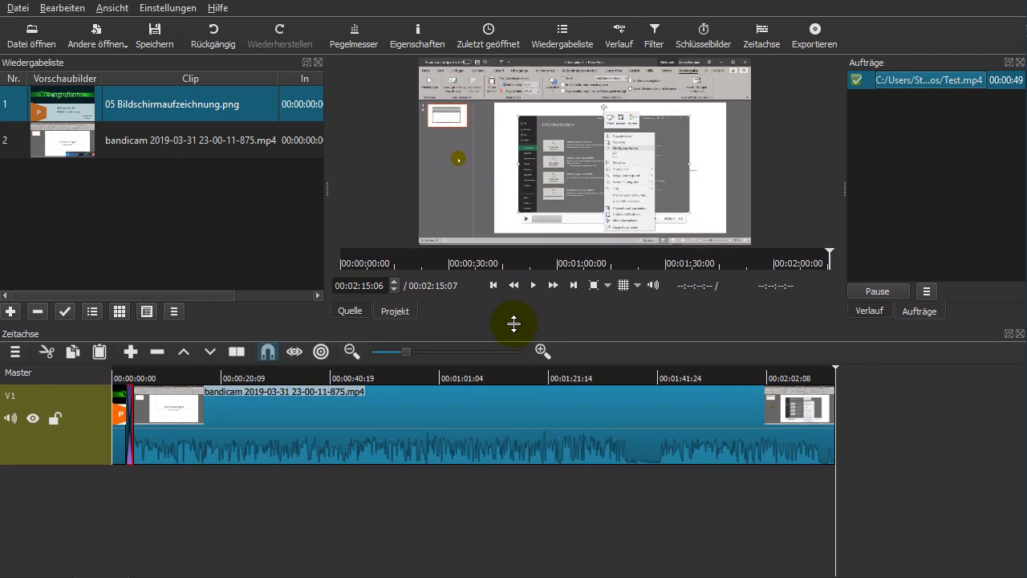
pyautogui.rightClick(463, 507)
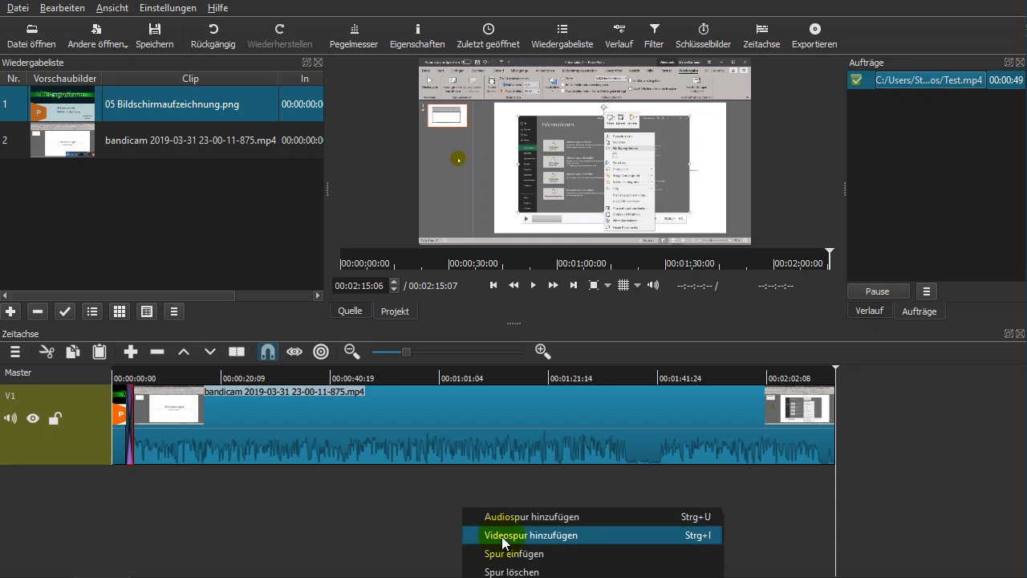
pyautogui.click(504, 536)
# Copy the bandicam video clip from track V1 and paste it onto track V2
pyautogui.rightClick(489, 508)
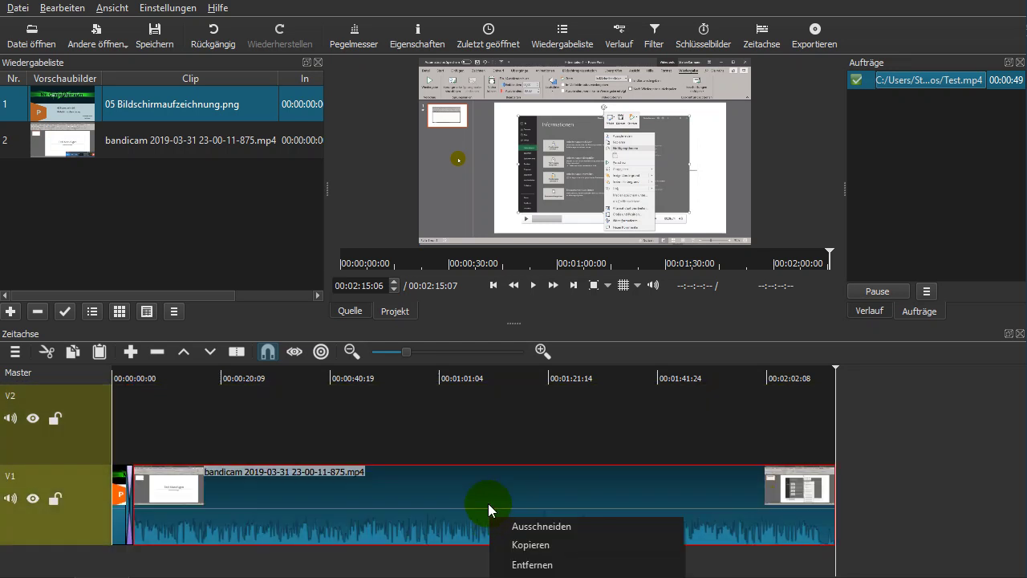
pyautogui.click(523, 545)
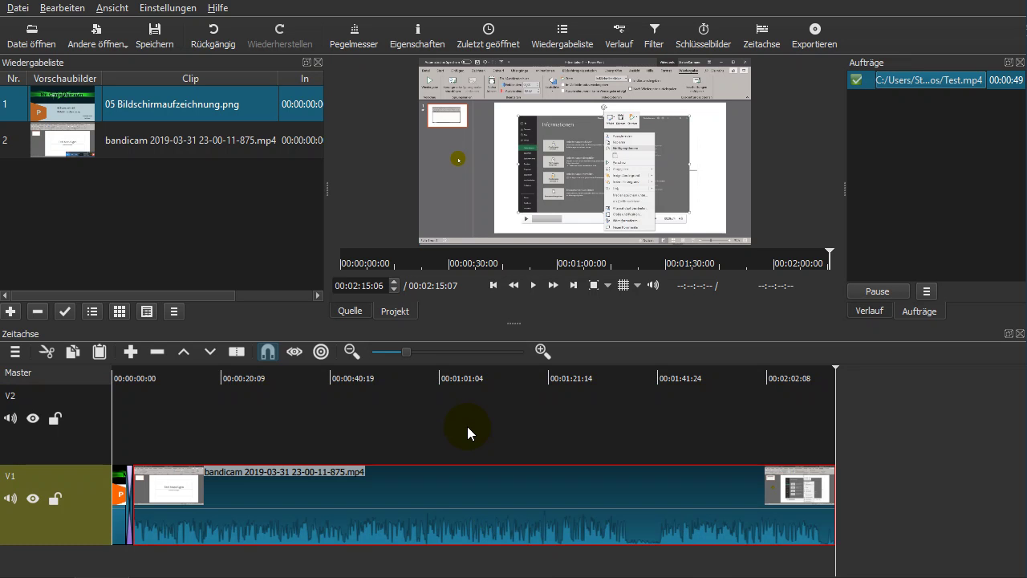
pyautogui.click(467, 426)
pyautogui.rightClick(520, 423)
pyautogui.click(32, 419)
pyautogui.click(55, 418)
pyautogui.click(75, 415)
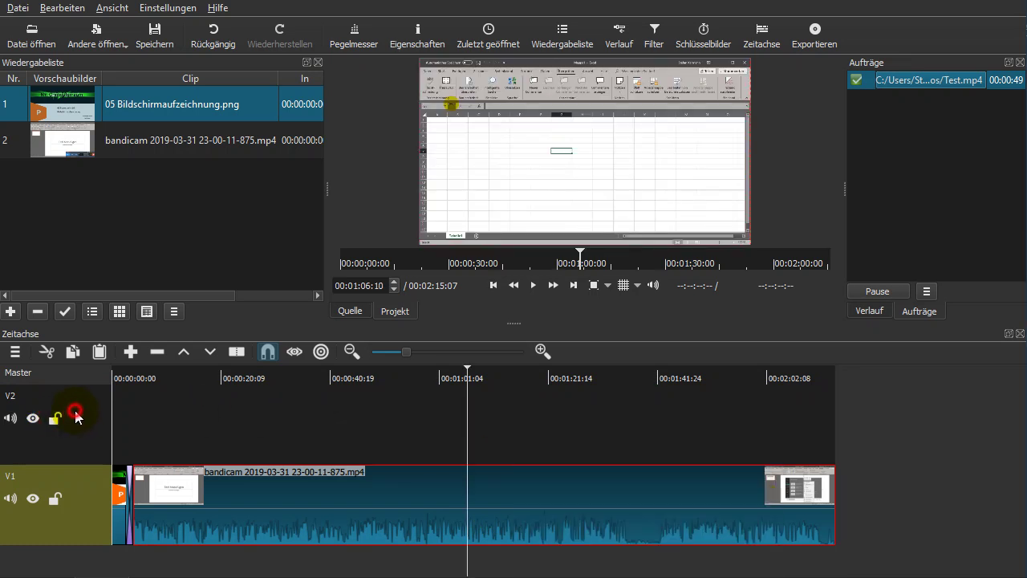
pyautogui.rightClick(171, 412)
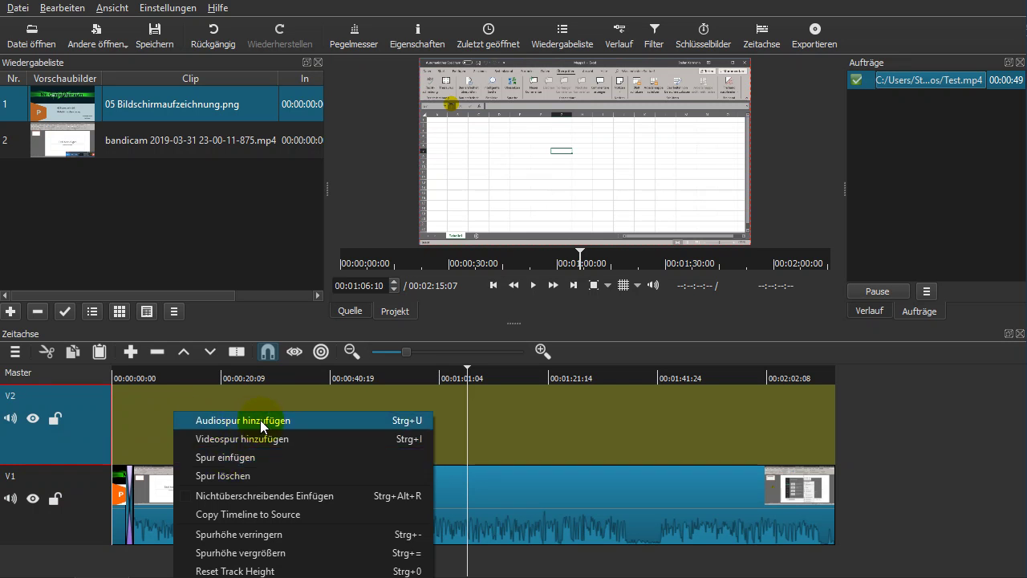
pyautogui.click(97, 353)
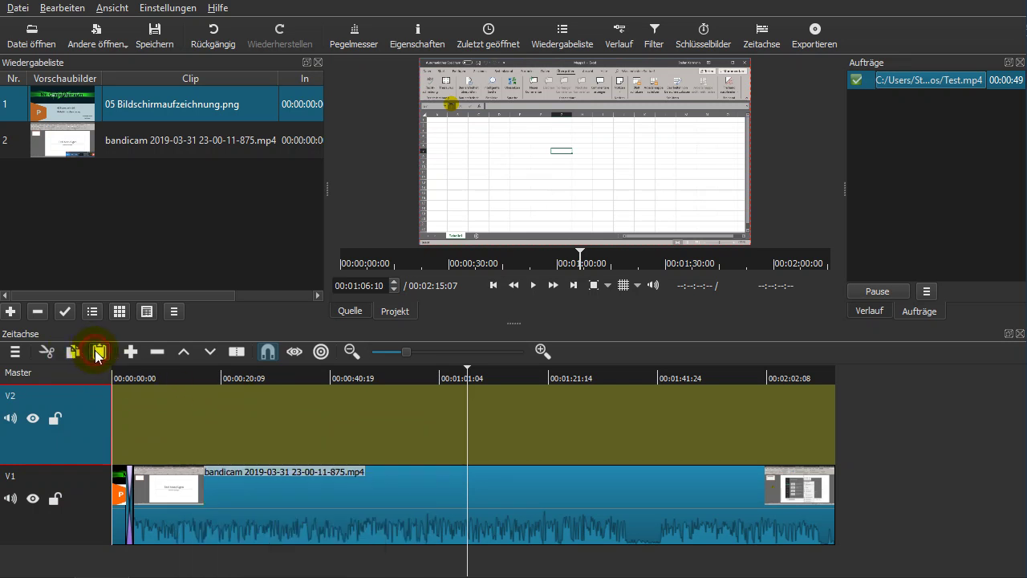
# Move the pasted clip on V2 so that it lines up exactly with the original clip on V1
pyautogui.moveTo(517, 424); pyautogui.dragTo(185, 422)
pyautogui.click(413, 554)
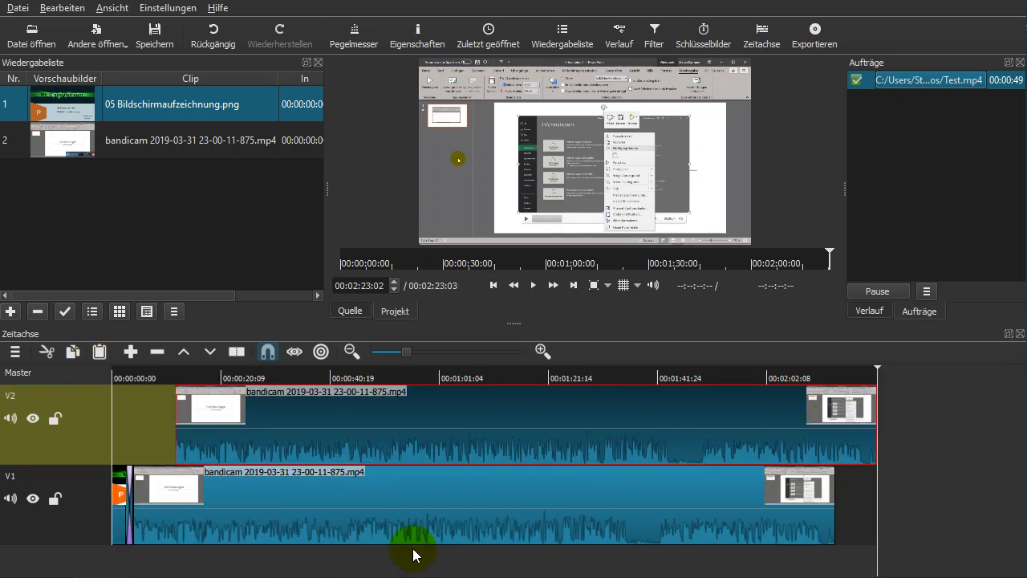
pyautogui.moveTo(658, 432); pyautogui.dragTo(610, 438)
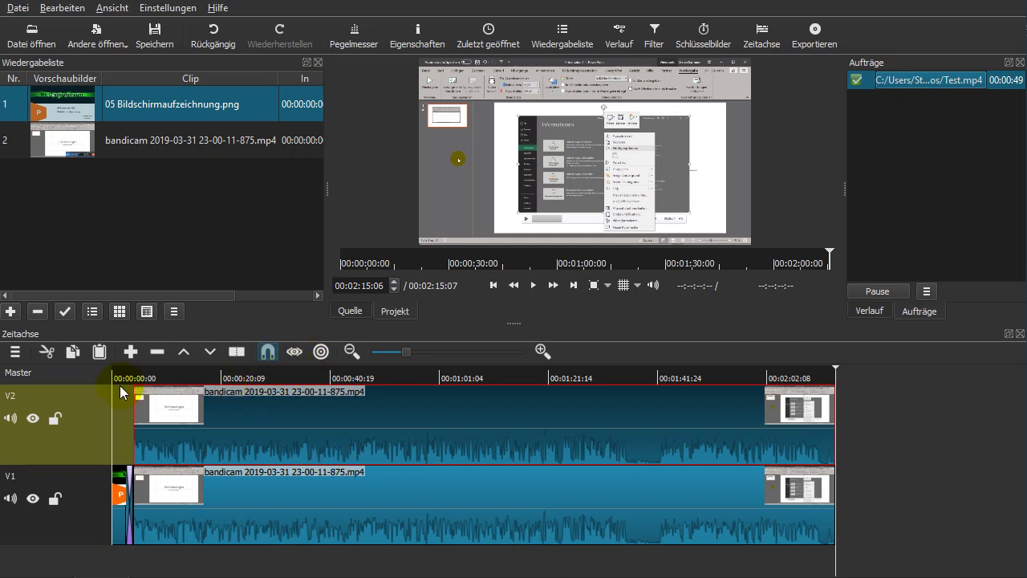
# Split the V2 clip at 00:00:23:24, 00:00:47:05, about 00:01:22 and 00:01:47:05
pyautogui.moveTo(837, 374); pyautogui.dragTo(241, 376)
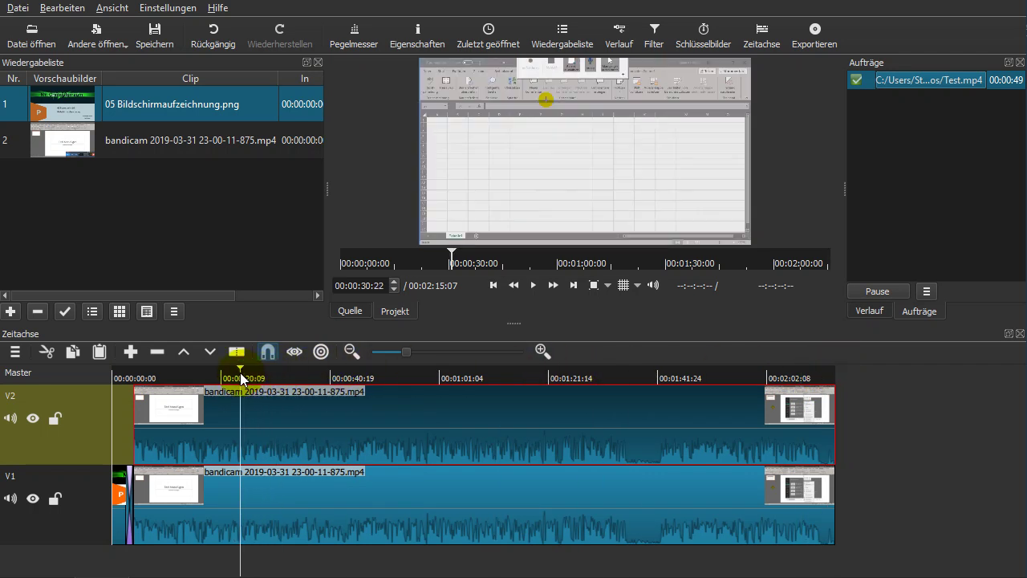
pyautogui.click(236, 353)
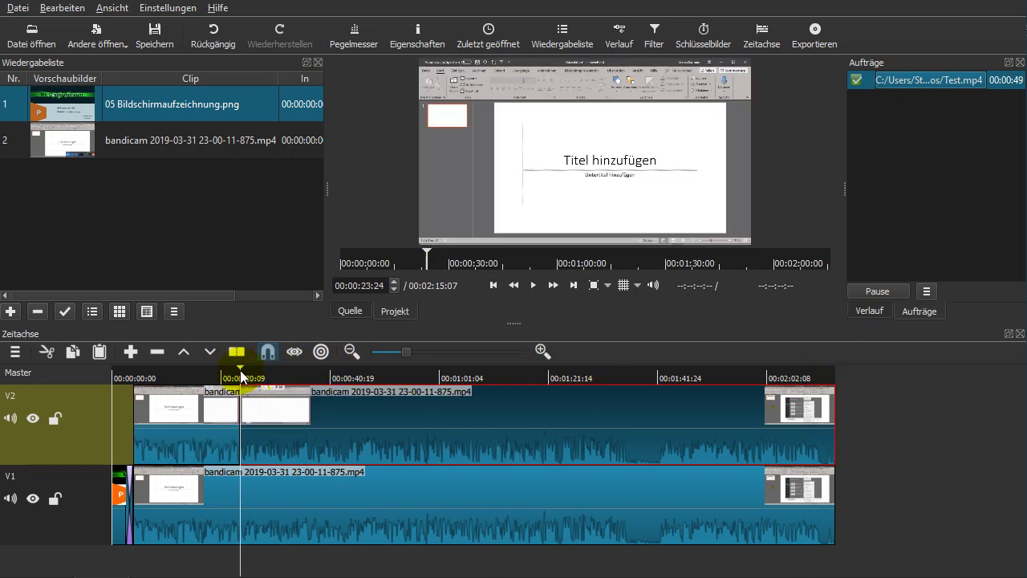
pyautogui.moveTo(245, 374); pyautogui.dragTo(366, 381)
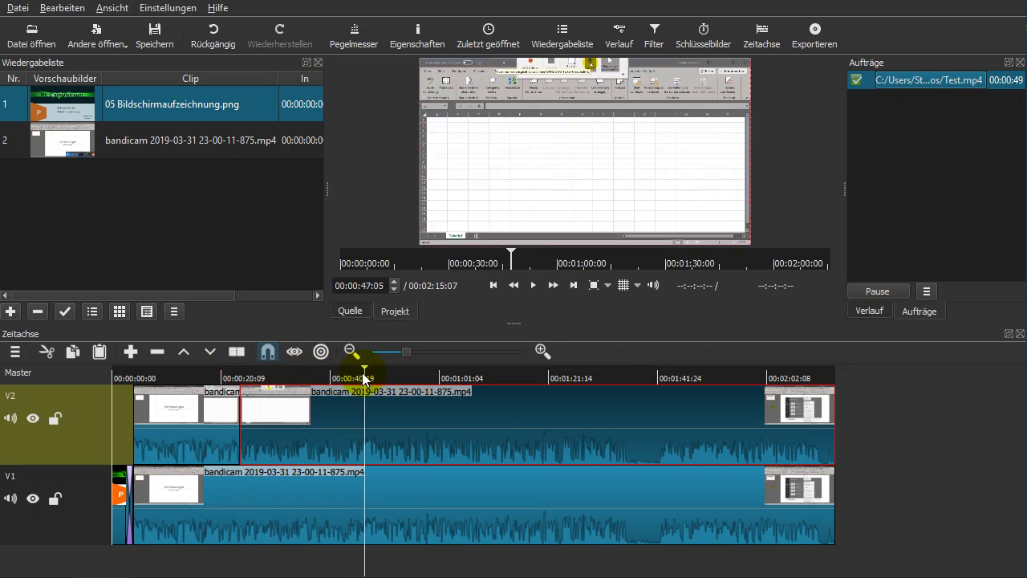
pyautogui.click(237, 352)
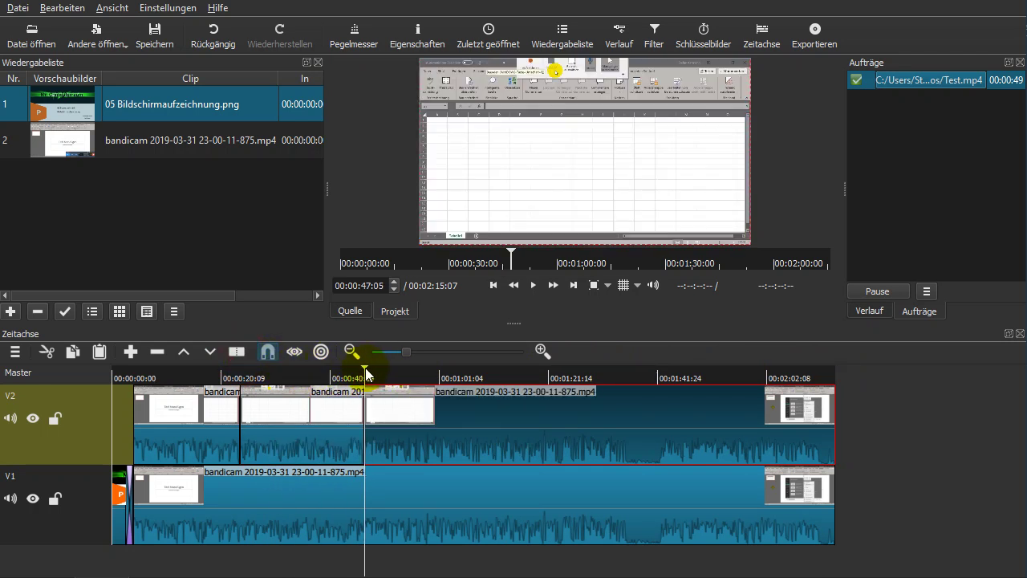
pyautogui.moveTo(366, 374); pyautogui.dragTo(686, 372)
pyautogui.click(237, 351)
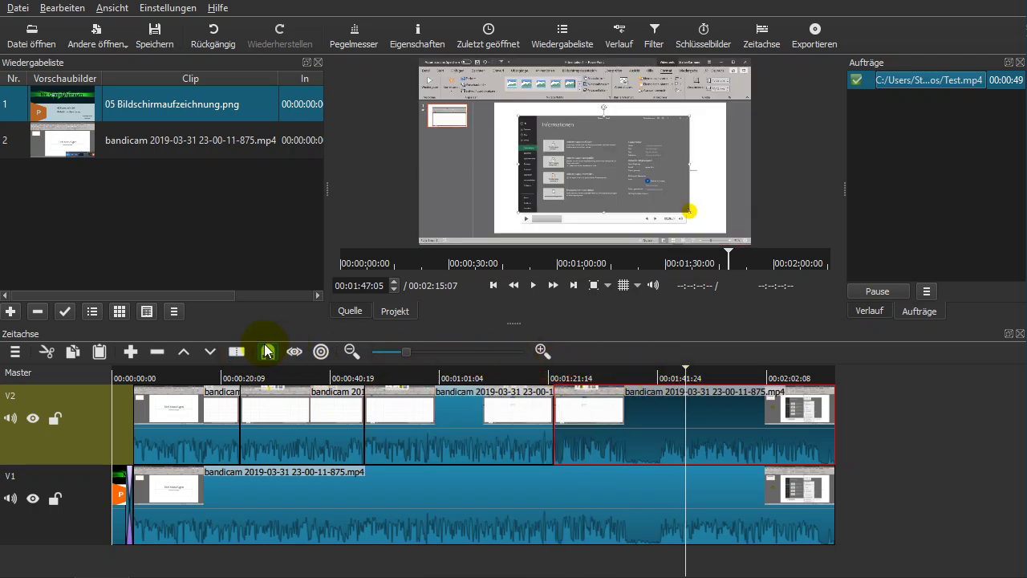
pyautogui.click(237, 351)
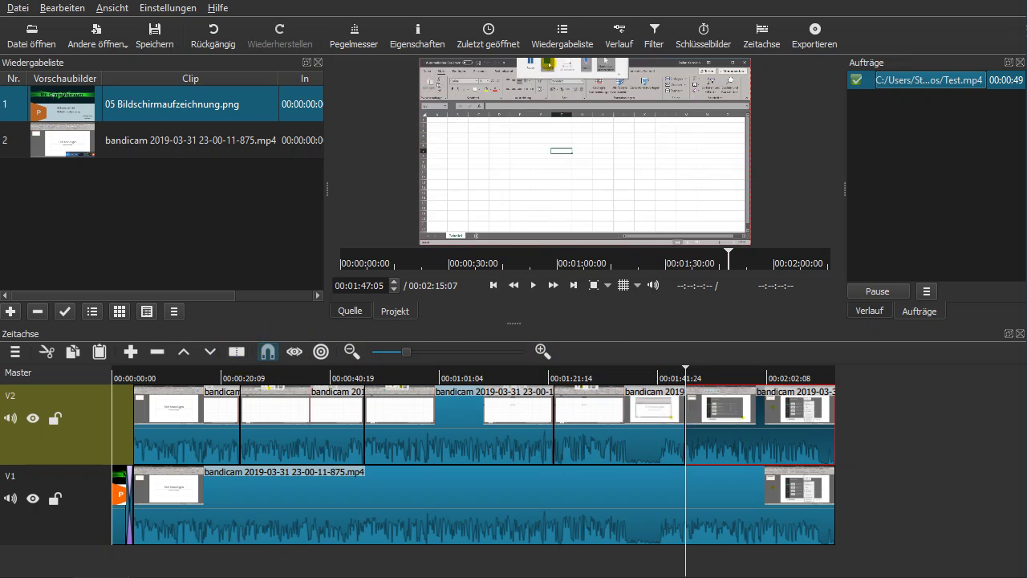
# Delete the first, third and fifth segments on V2, keeping only the second and fourth
pyautogui.click(171, 421)
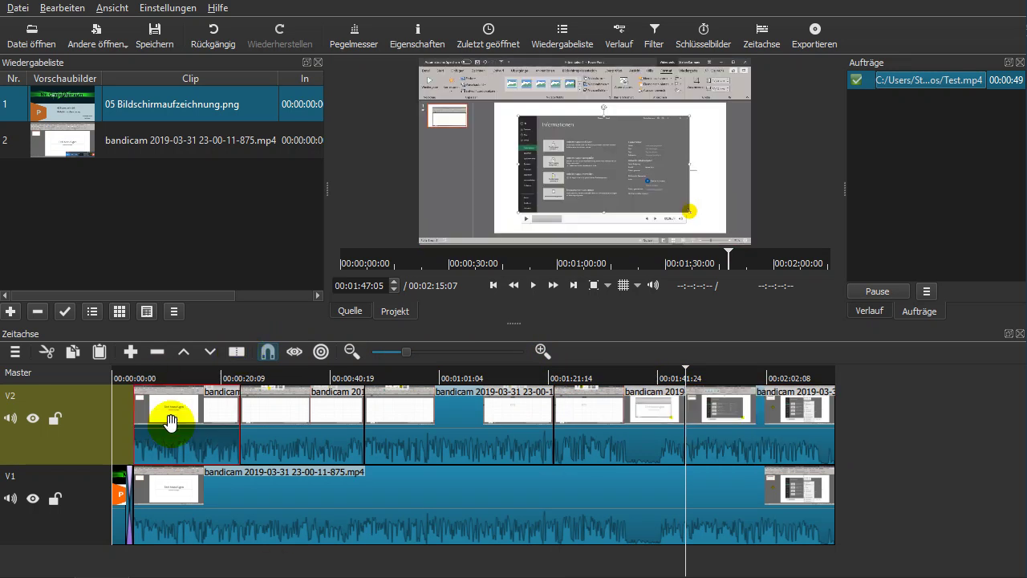
pyautogui.press('Delete')
pyautogui.click(458, 422)
pyautogui.press('Delete')
pyautogui.click(725, 427)
pyautogui.press('Delete')
pyautogui.click(665, 419)
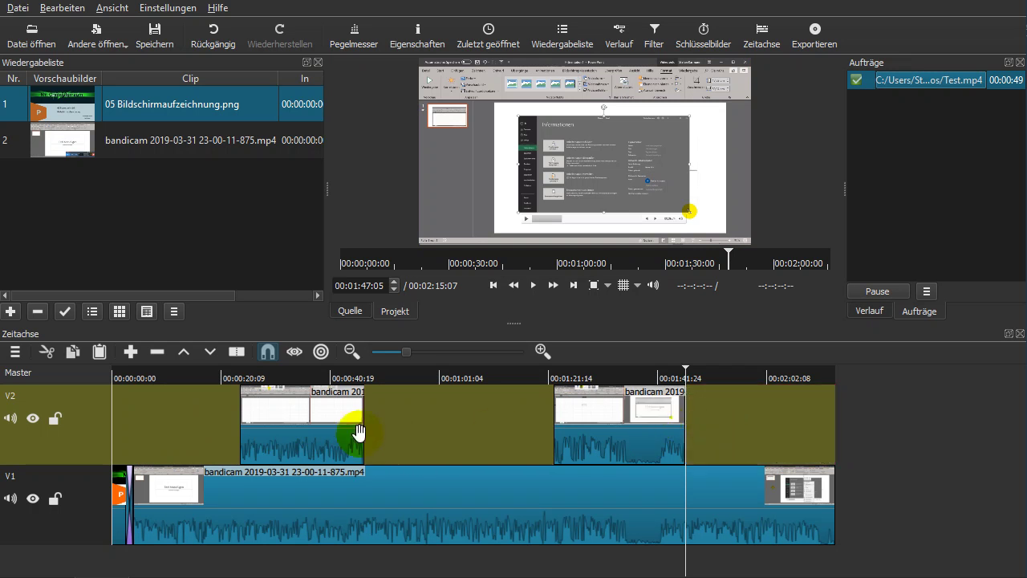
pyautogui.click(294, 431)
pyautogui.click(305, 498)
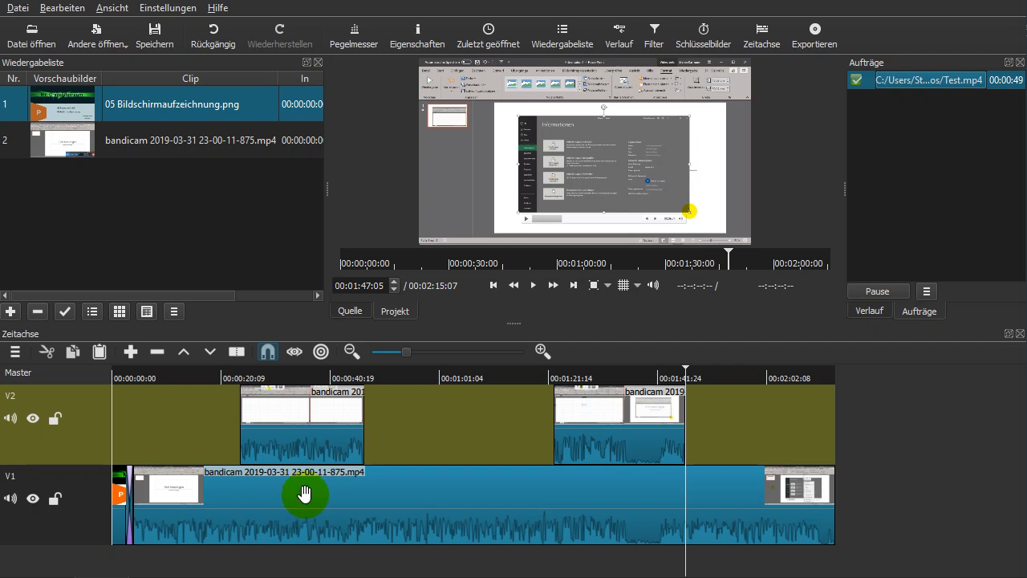
# Mute track V2 and move the playhead back to 00:00:14:06
pyautogui.click(10, 419)
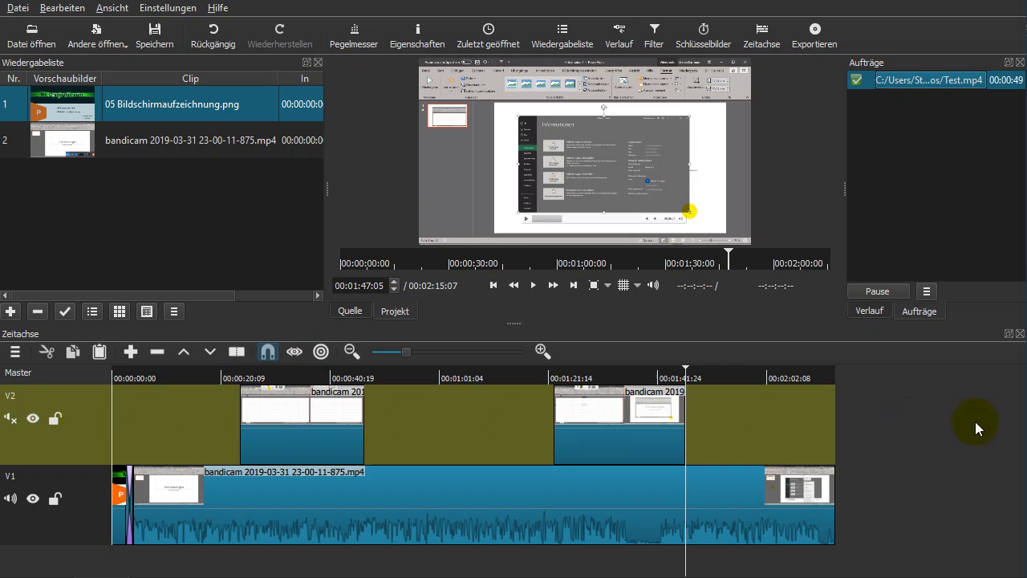
pyautogui.click(12, 418)
pyautogui.moveTo(686, 370); pyautogui.dragTo(188, 370)
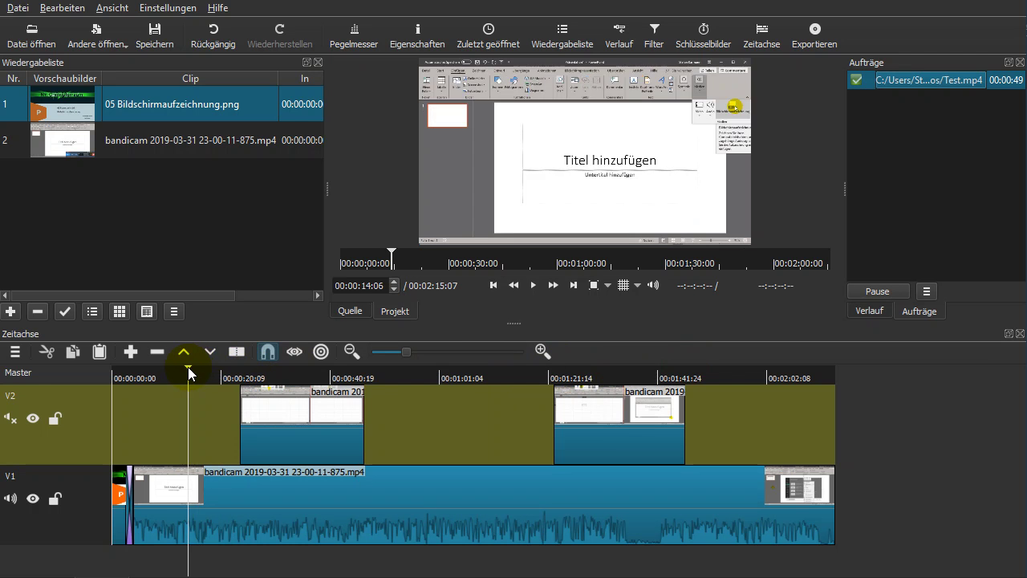
# Add the Sepiatönung video filter to the first remaining segment on V2
pyautogui.click(298, 417)
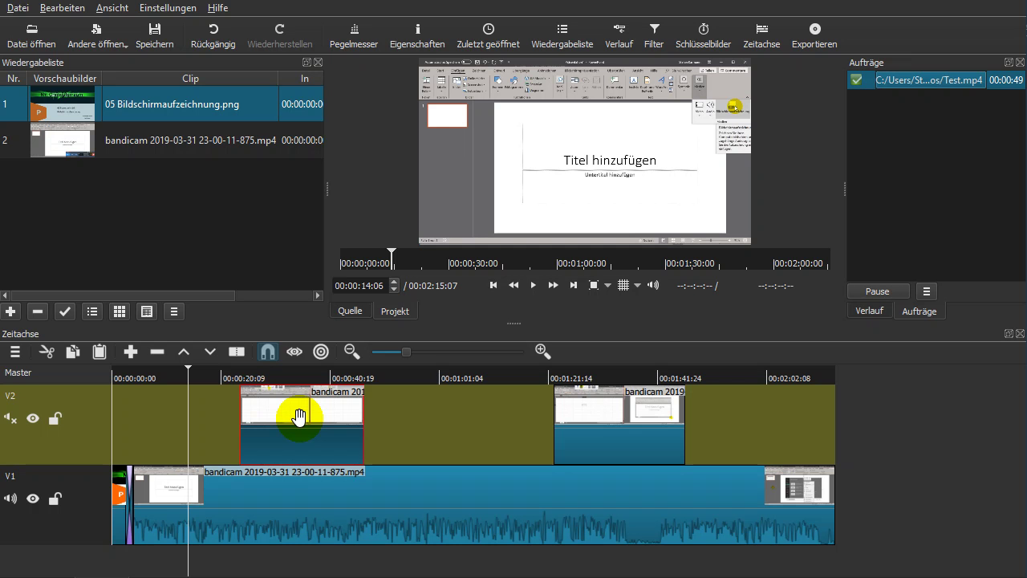
pyautogui.click(655, 36)
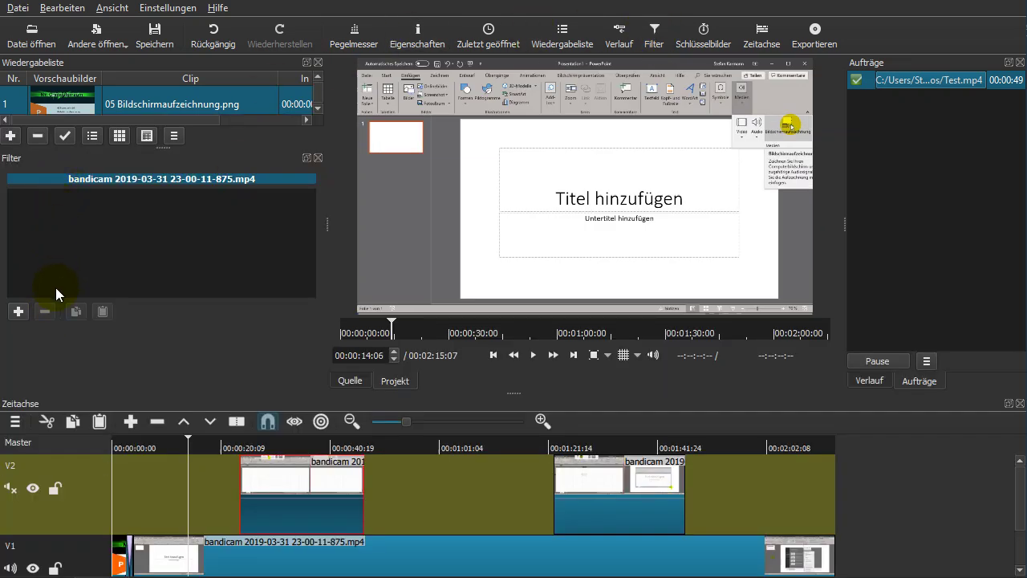
pyautogui.click(19, 311)
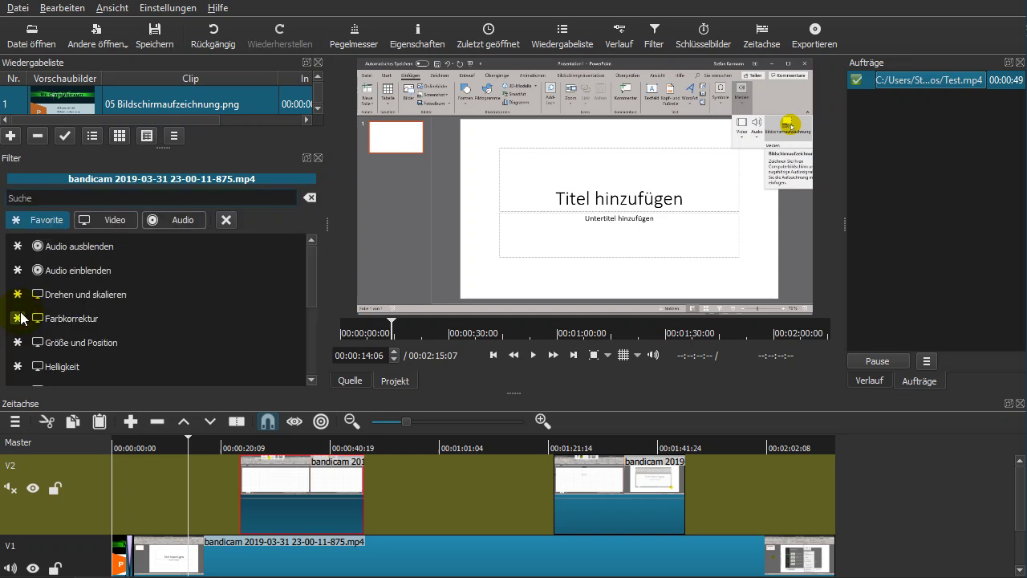
pyautogui.click(118, 224)
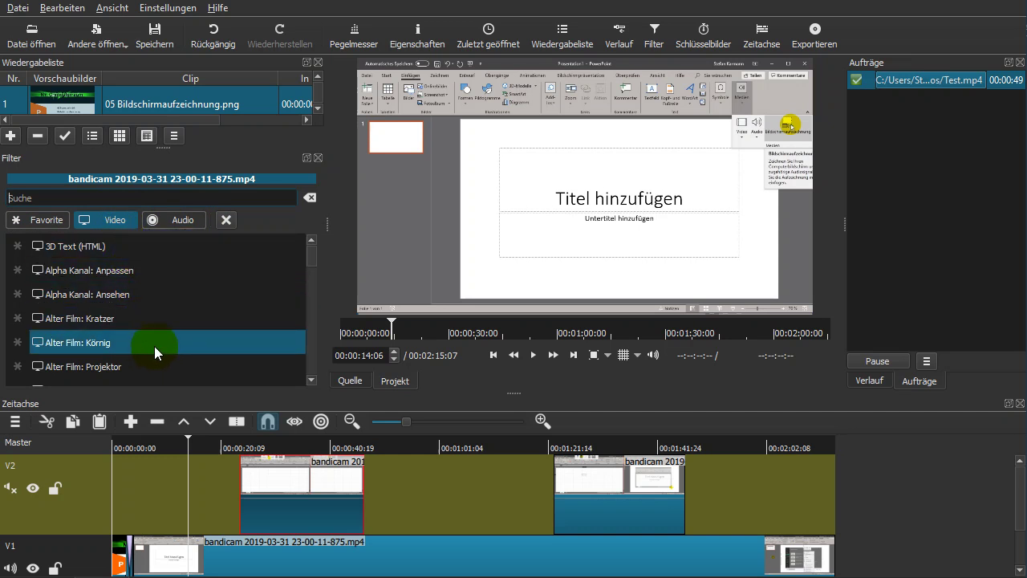
pyautogui.scroll(-3, 154, 346)
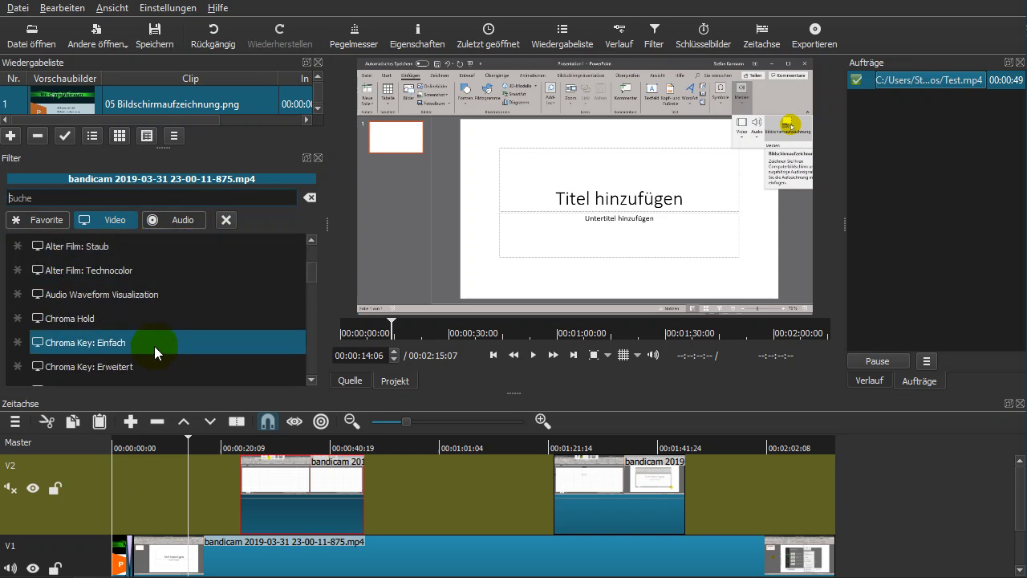
pyautogui.scroll(-8, 154, 346)
pyautogui.click(88, 277)
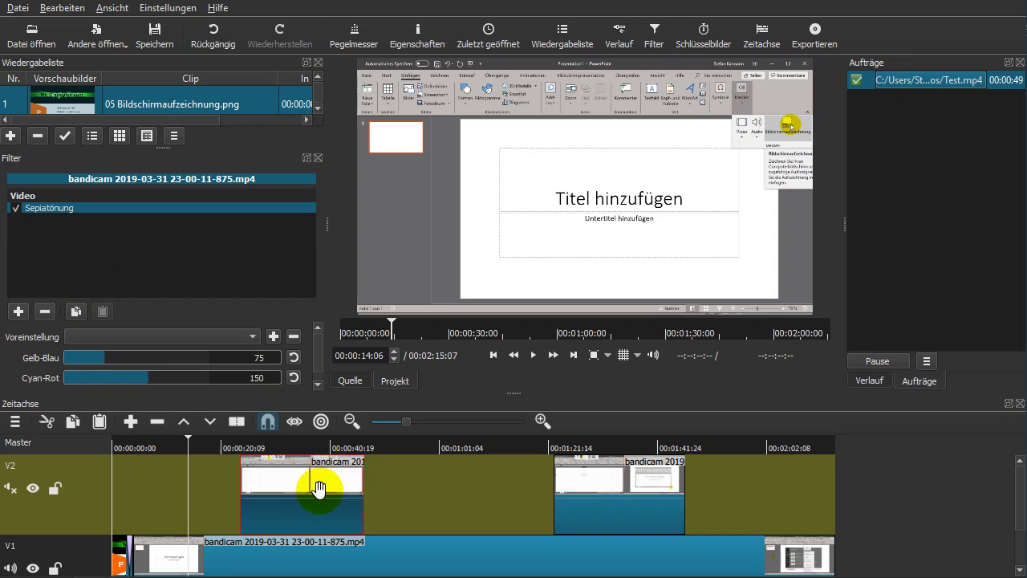
# Add the video filters Alter Film: Kratzer and Alter Film: Projektor to the same V2 segment
pyautogui.click(17, 311)
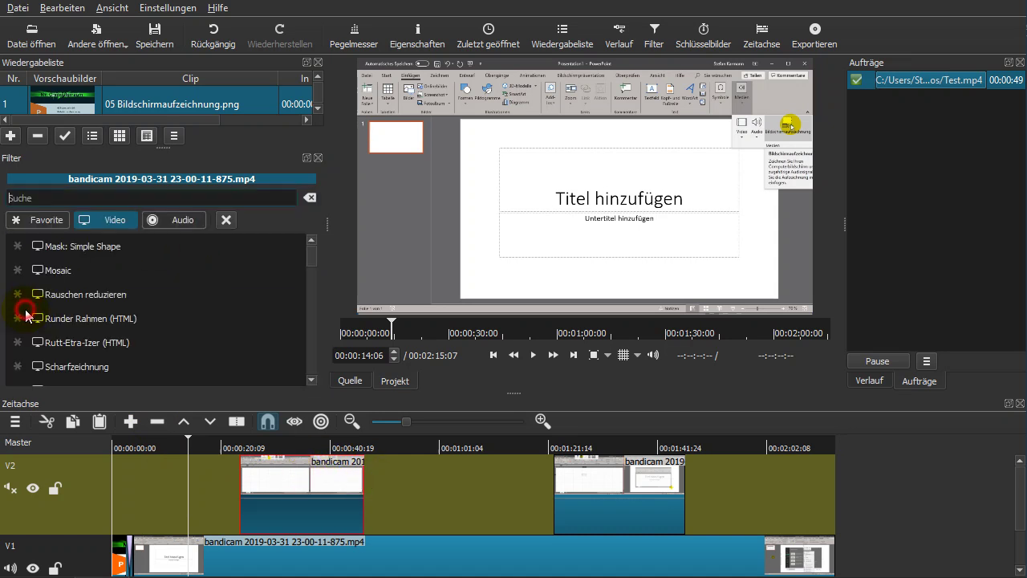
pyautogui.scroll(10, 94, 314)
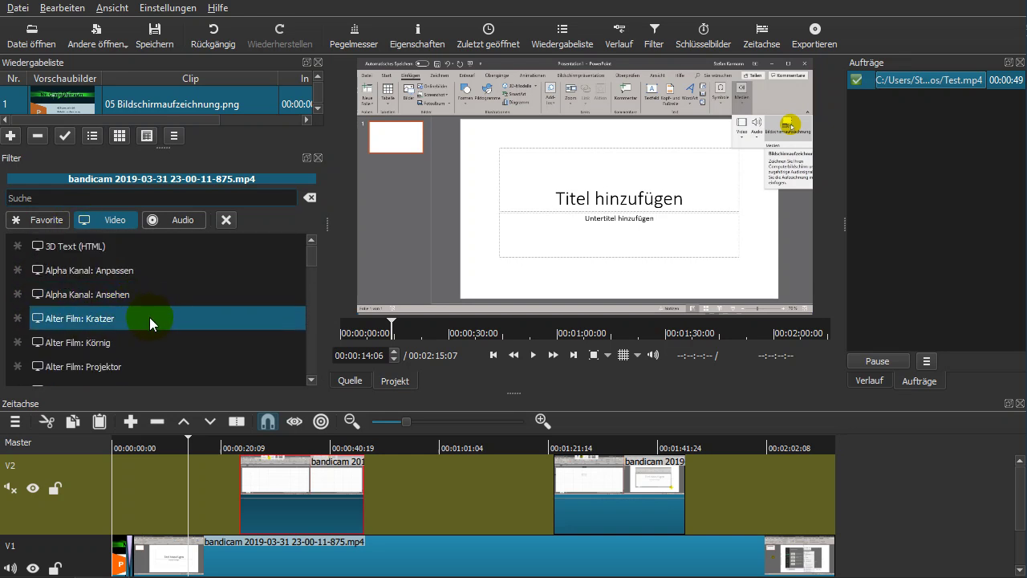
pyautogui.click(67, 320)
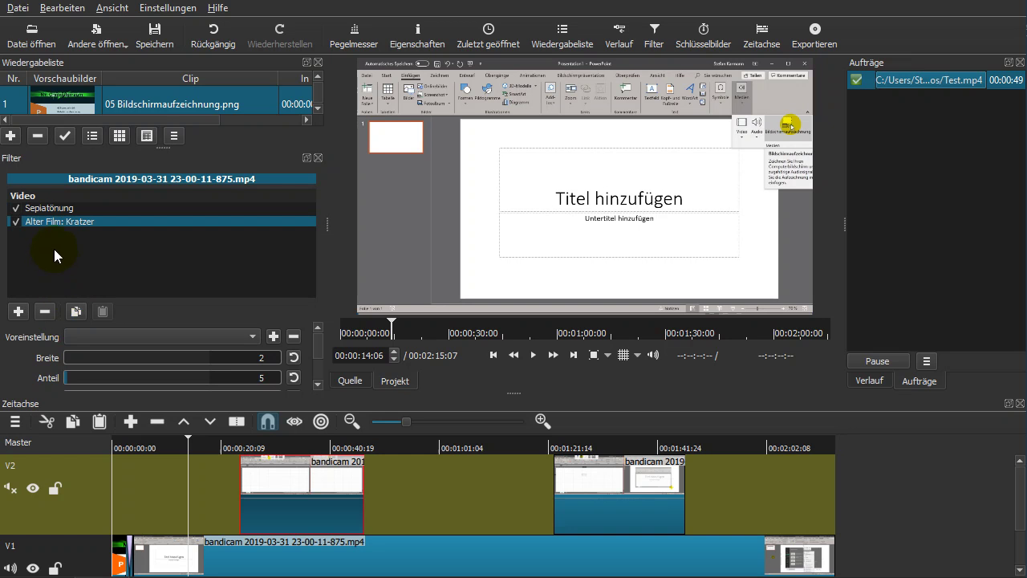
pyautogui.click(17, 311)
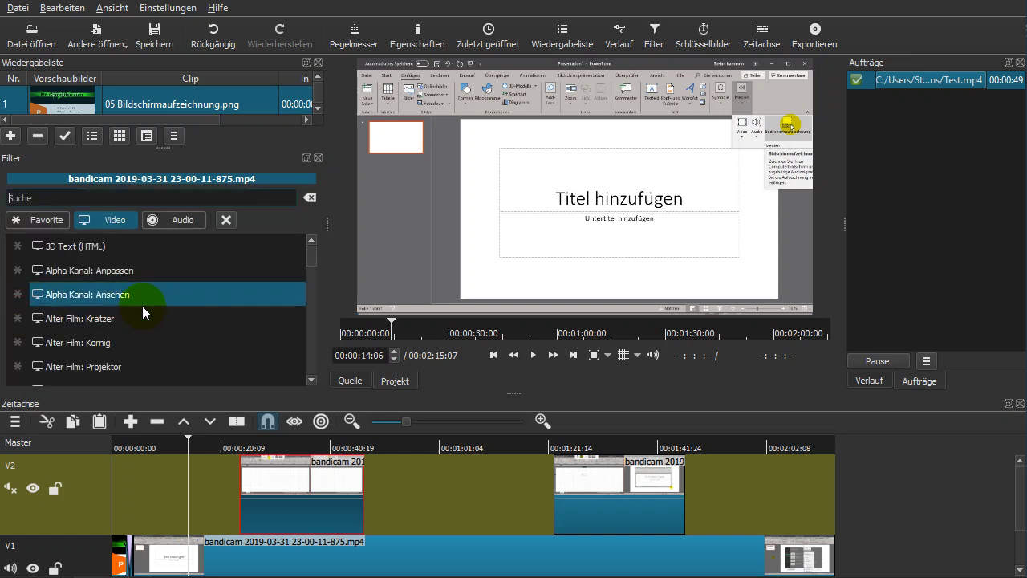
pyautogui.scroll(-1, 129, 353)
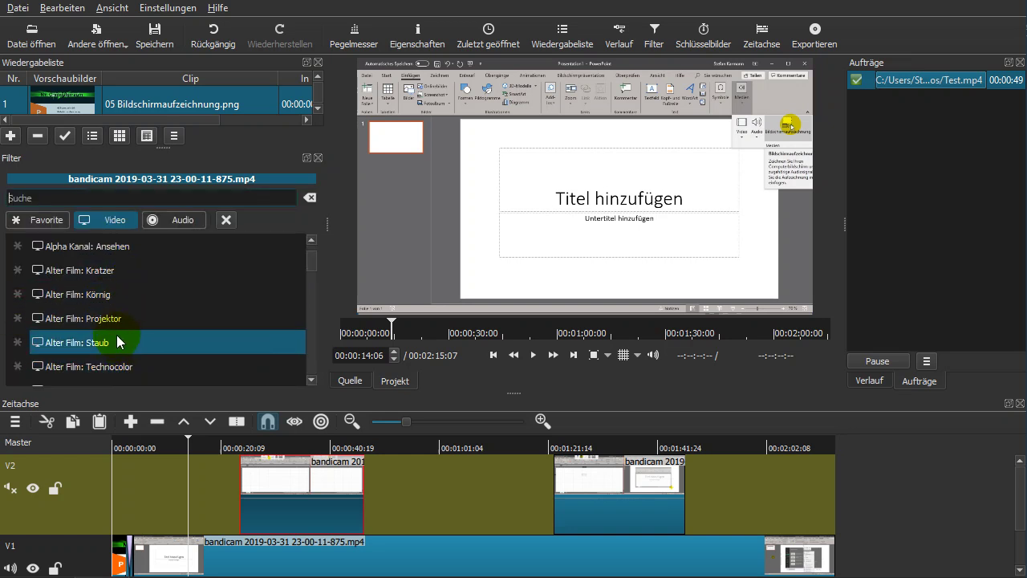
pyautogui.click(110, 320)
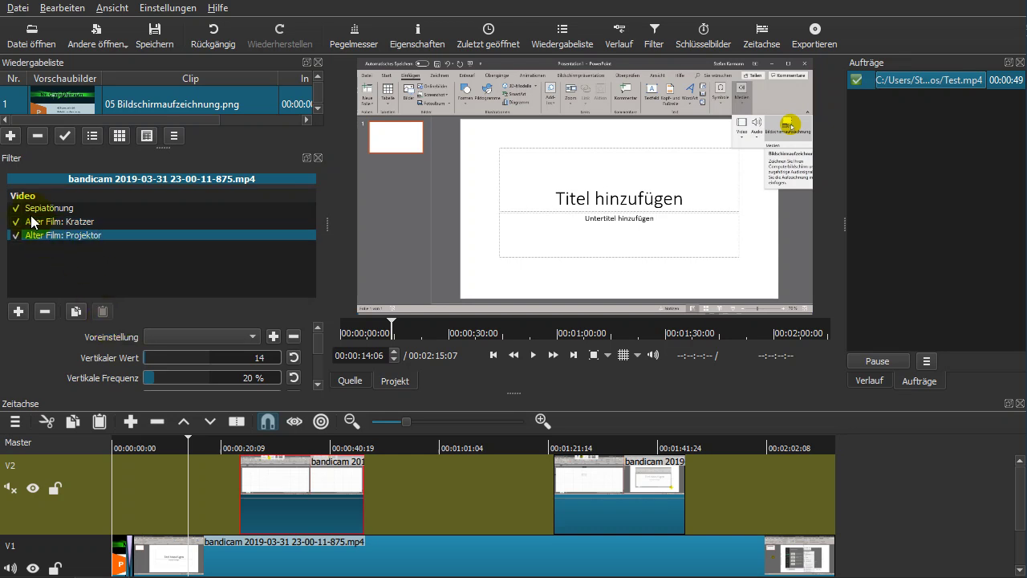
# Play the filtered V2 segment from 00:00:28:19 to preview the old-film look
pyautogui.click(265, 446)
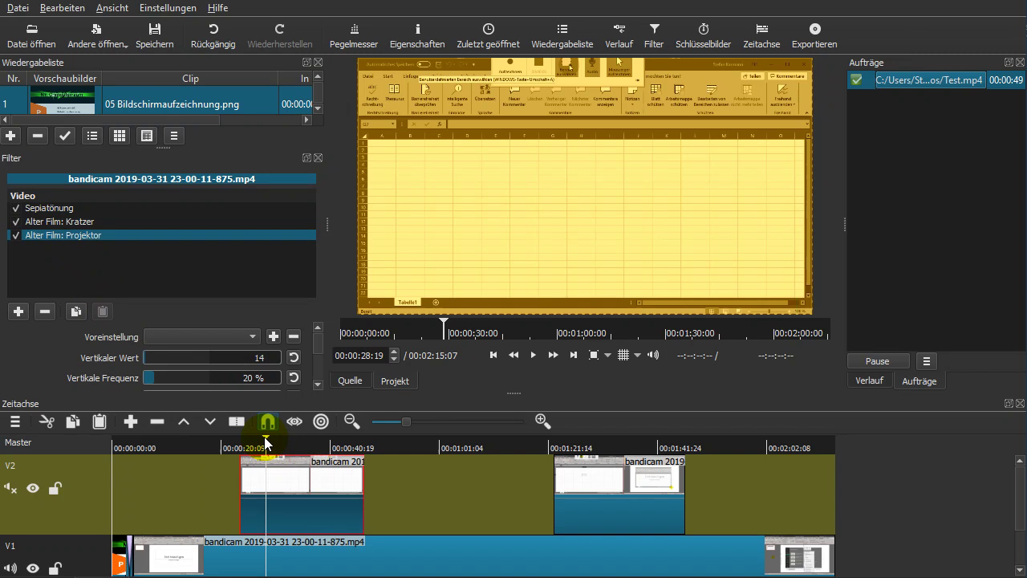
pyautogui.click(535, 355)
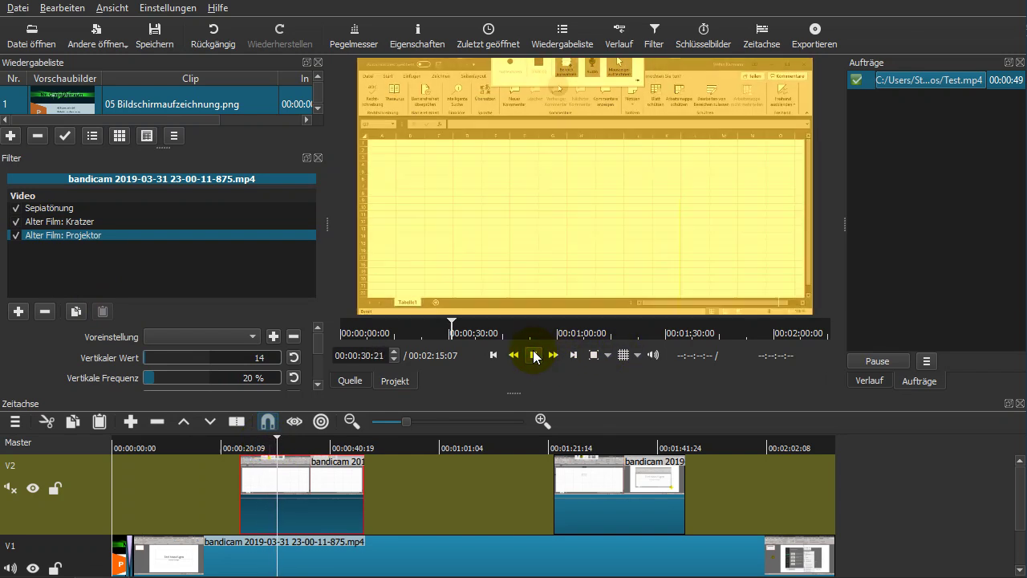
# Preview the change from the unfiltered recording to the filtered first V2 segment, starting at 00:00:19:19
pyautogui.click(535, 355)
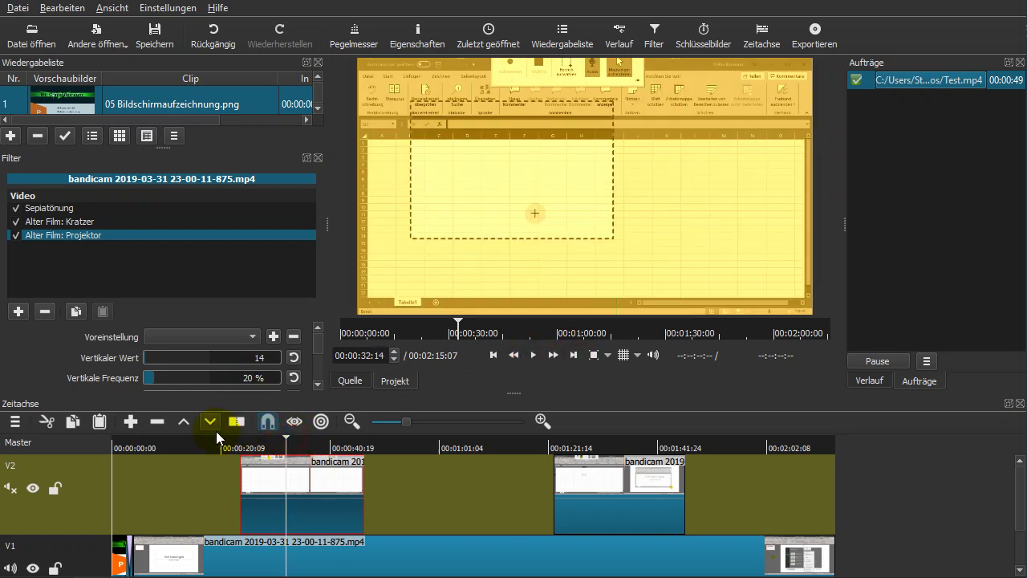
pyautogui.moveTo(285, 437); pyautogui.dragTo(220, 440)
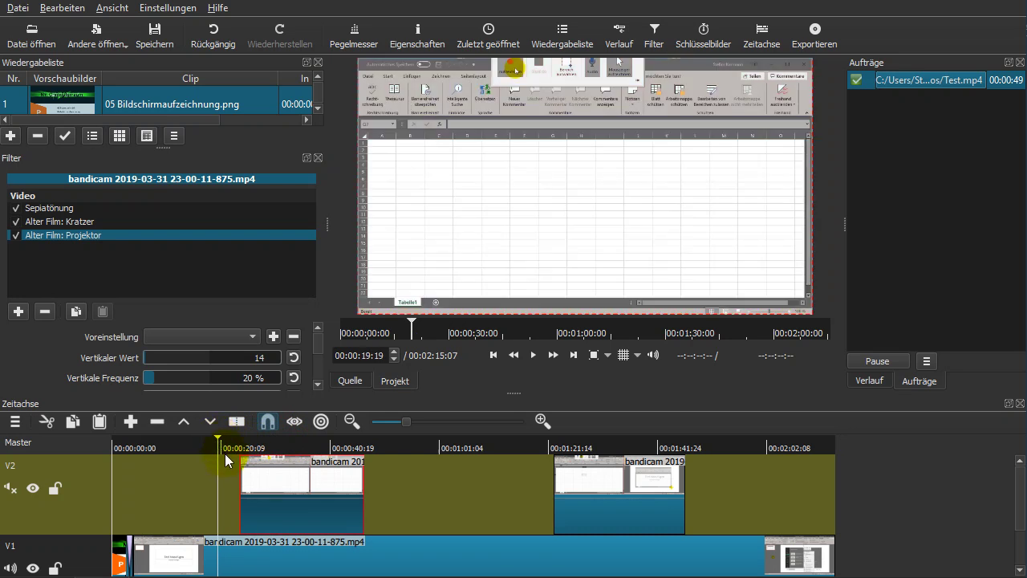
pyautogui.click(538, 355)
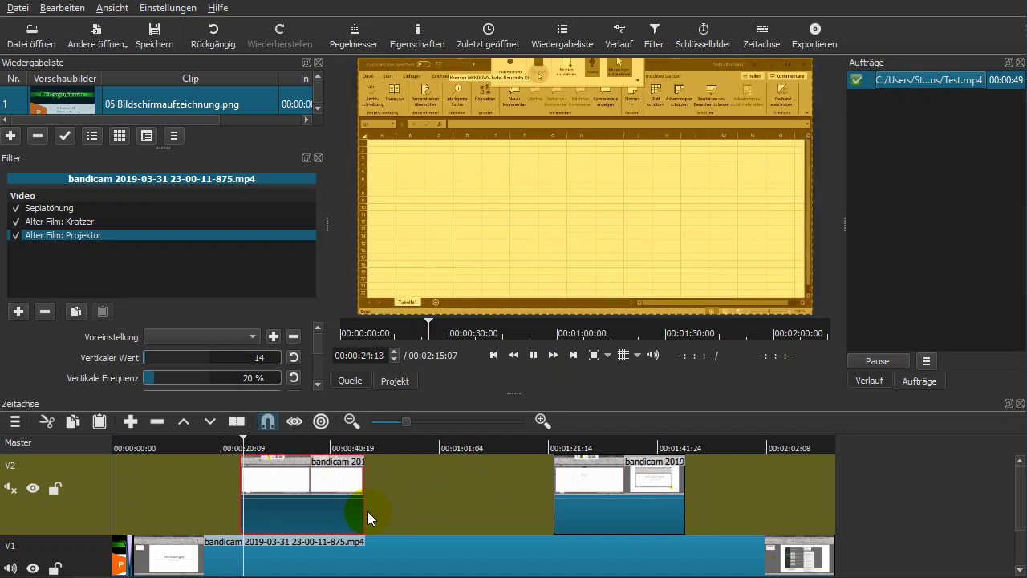
pyautogui.click(534, 355)
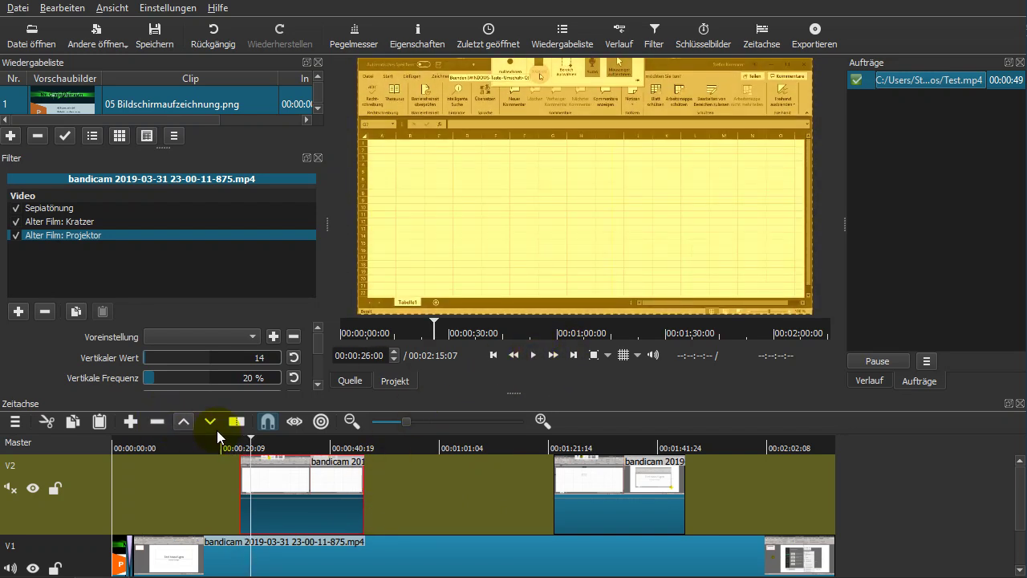
pyautogui.moveTo(251, 443); pyautogui.dragTo(224, 444)
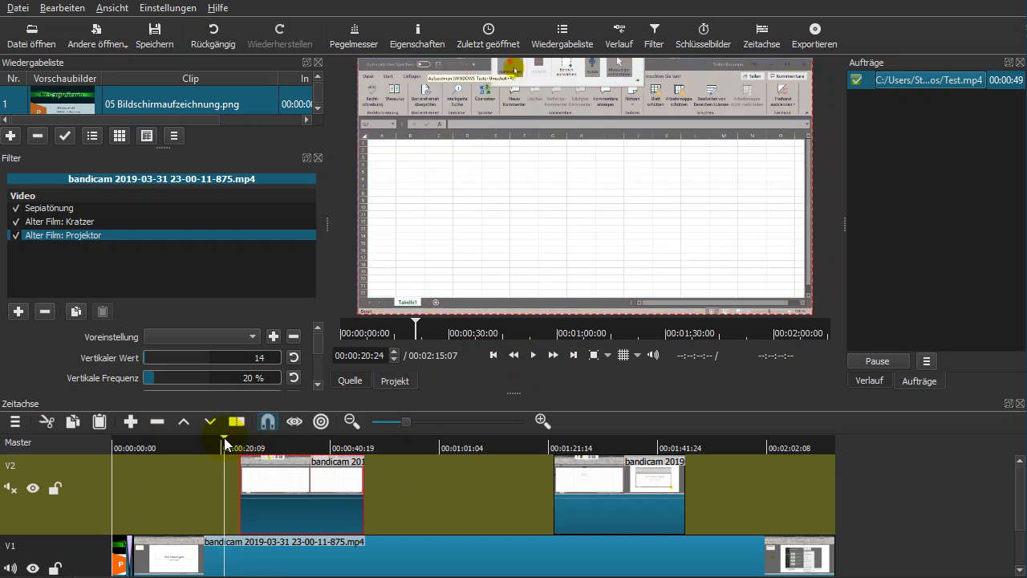
# Add the Video einblenden filter to the first segment on V2
pyautogui.click(308, 480)
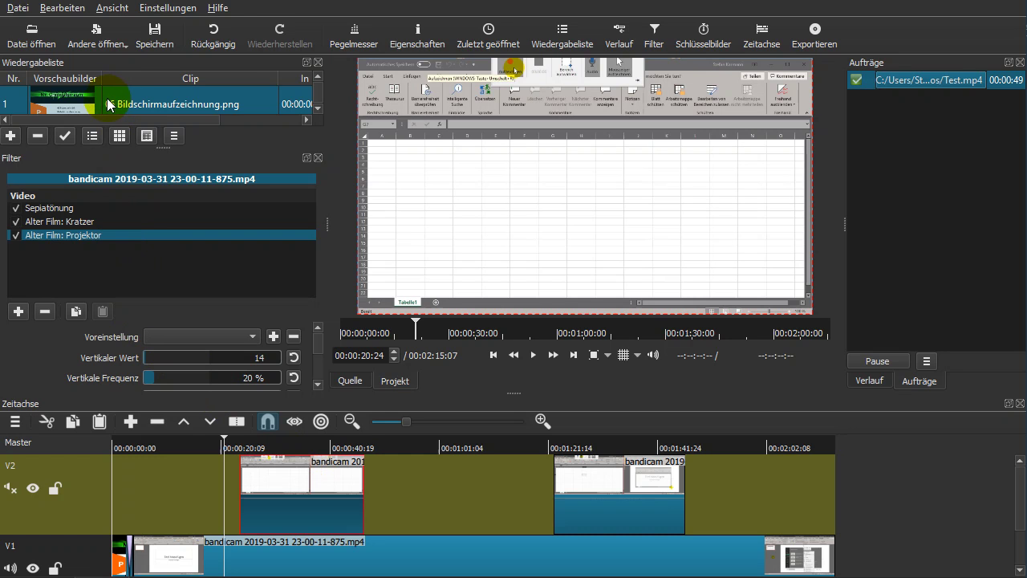
pyautogui.click(18, 312)
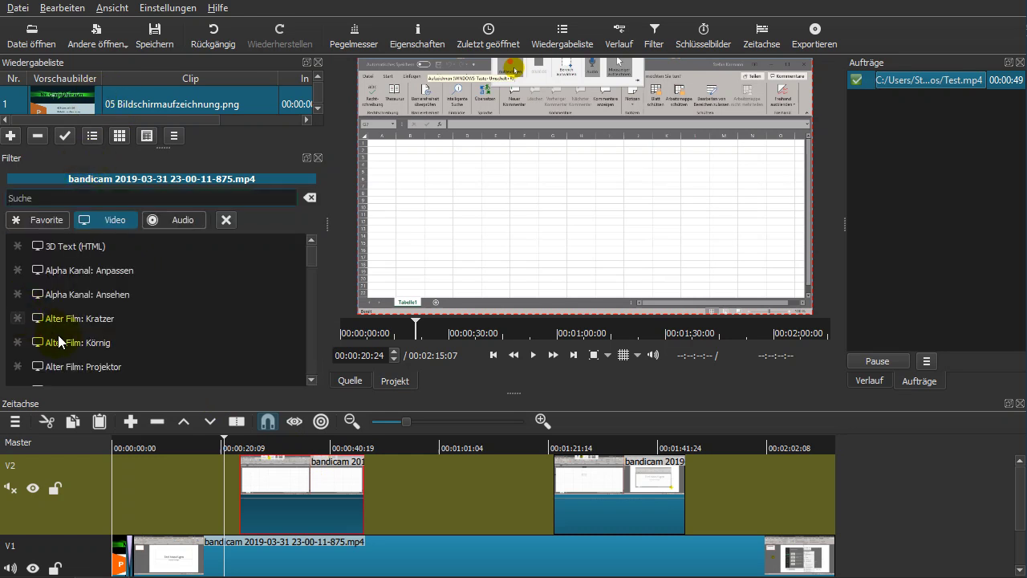
pyautogui.scroll(-5, 124, 310)
pyautogui.scroll(-15, 125, 310)
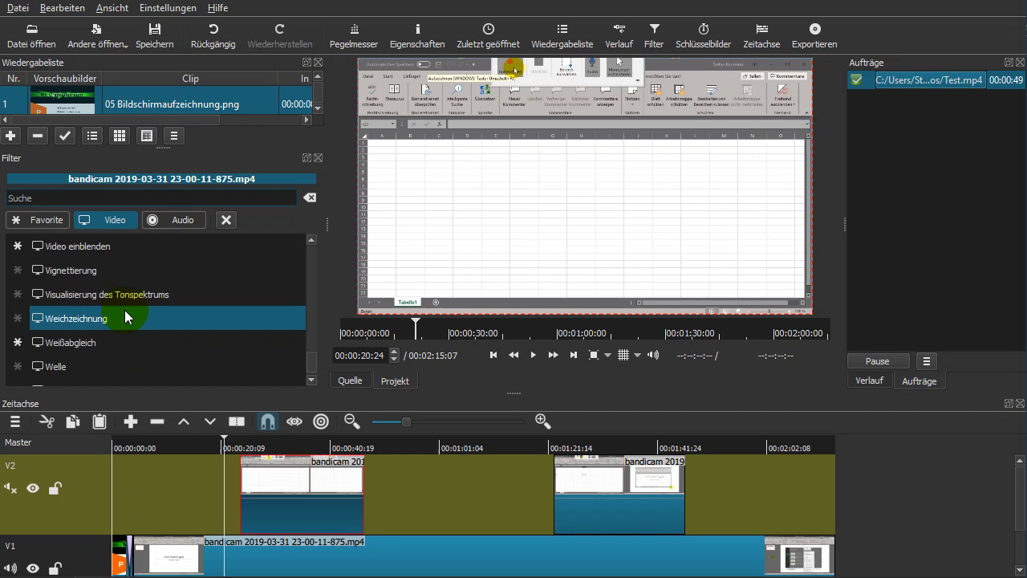
pyautogui.scroll(3, 124, 310)
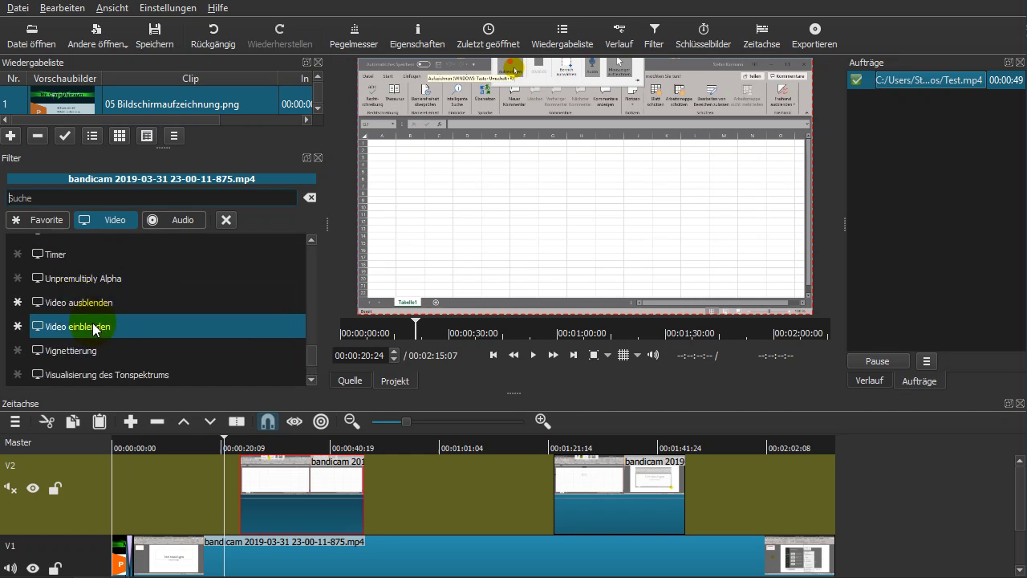
pyautogui.click(93, 324)
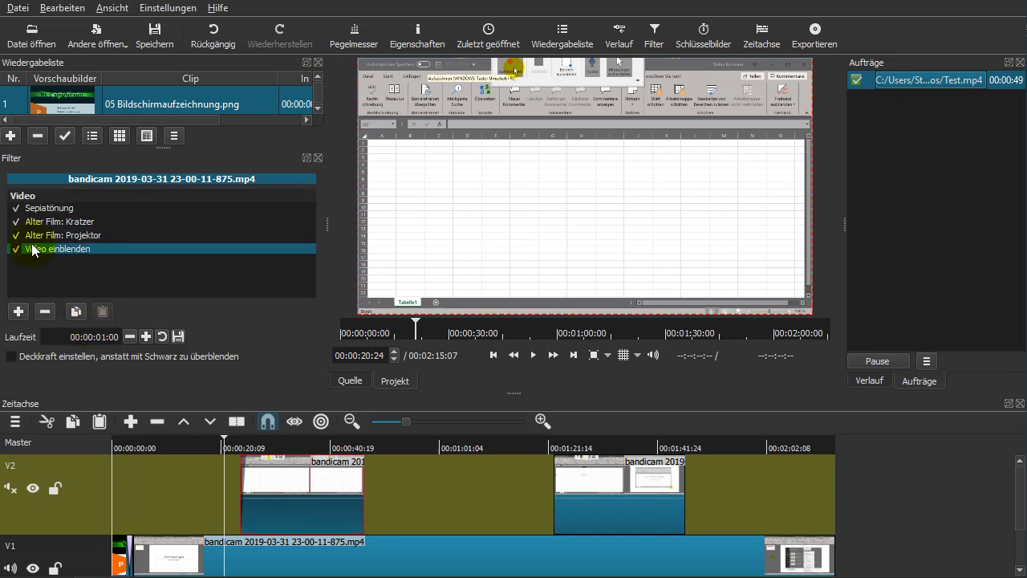
# Add the Video ausblenden filter to the same V2 segment
pyautogui.click(18, 311)
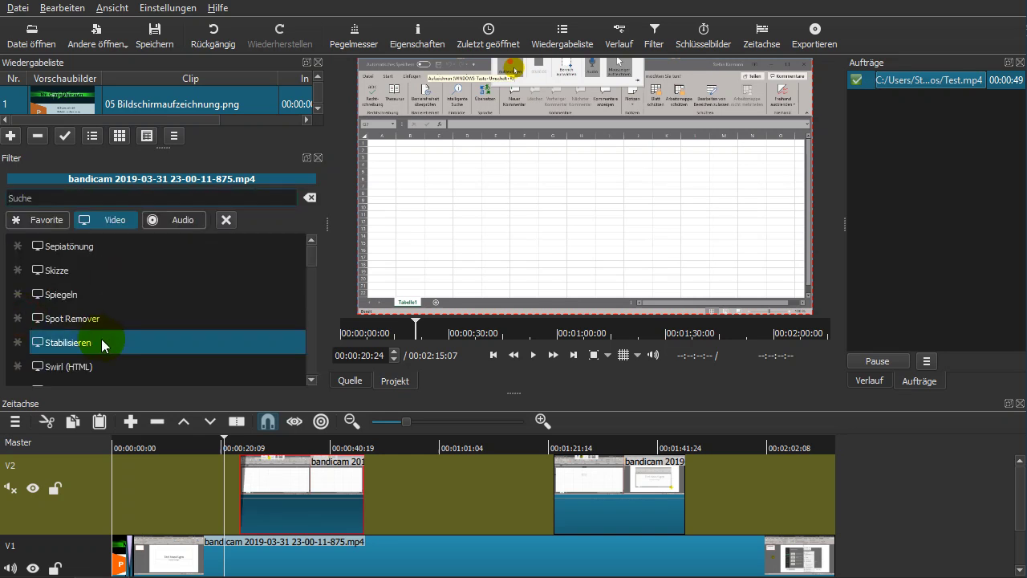
pyautogui.scroll(-3, 101, 338)
pyautogui.click(101, 294)
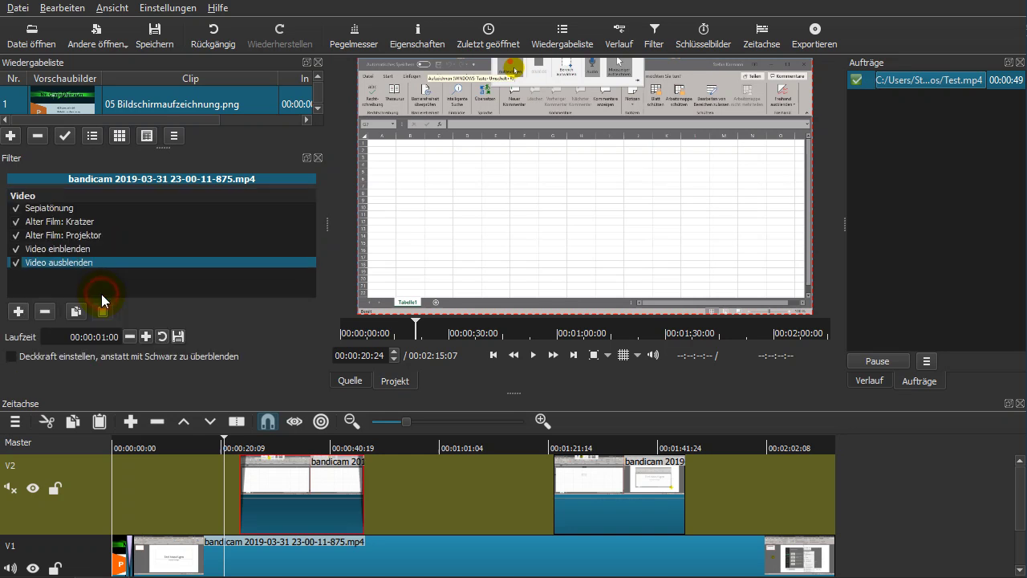
# Play the fade-in of the first V2 segment from 00:00:20:24 and its fade-out from 00:00:45:03
pyautogui.click(534, 356)
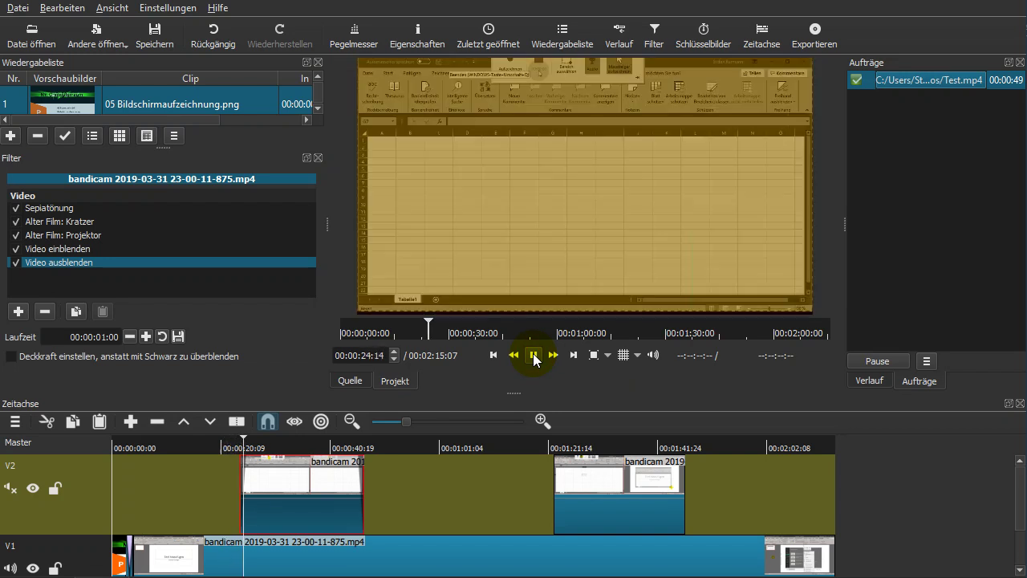
pyautogui.click(534, 355)
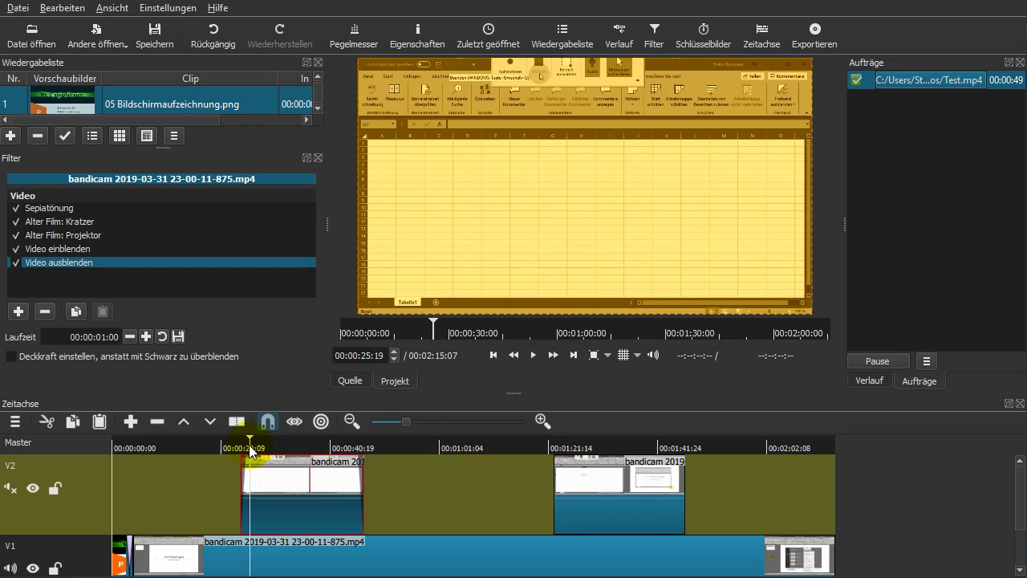
pyautogui.moveTo(252, 443); pyautogui.dragTo(354, 447)
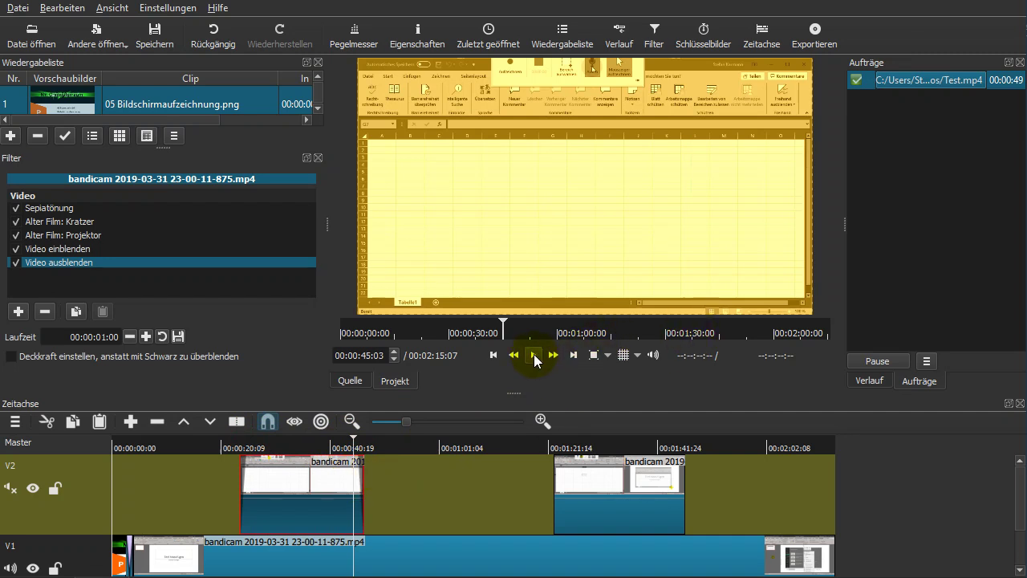
pyautogui.click(534, 355)
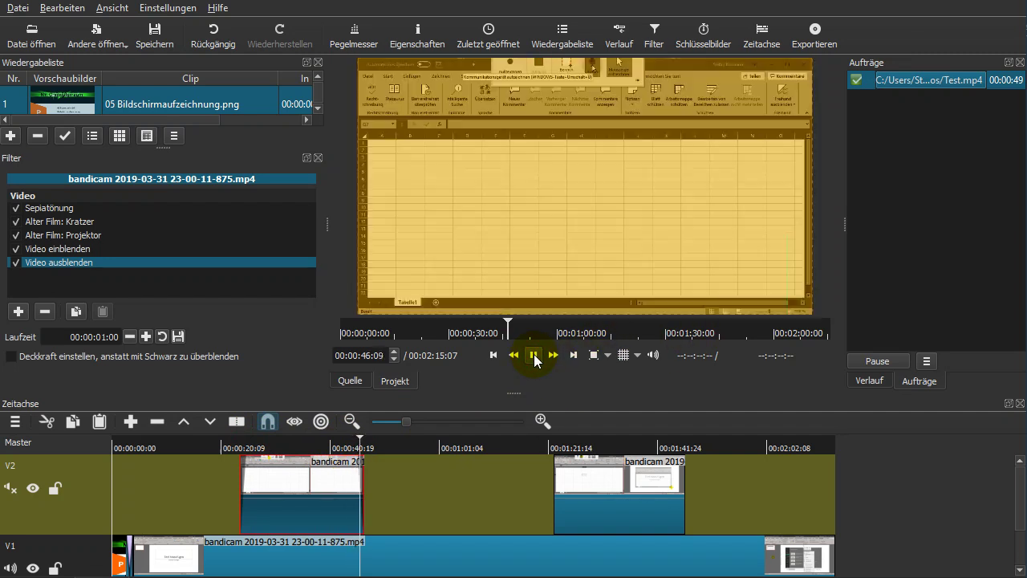
pyautogui.click(534, 355)
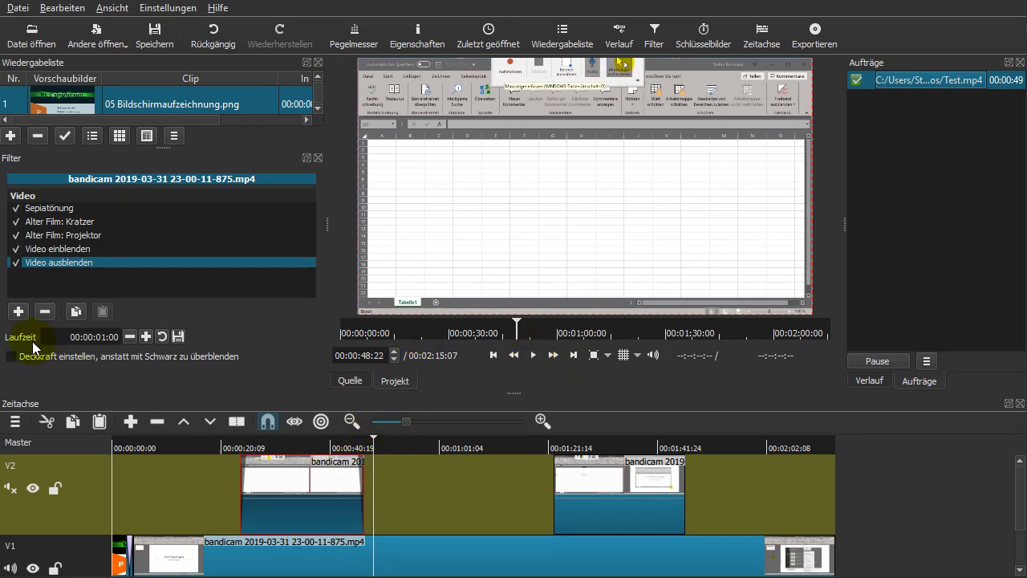
# Lengthen the Video einblenden duration of the first V2 segment to 00:00:01:16
pyautogui.click(49, 249)
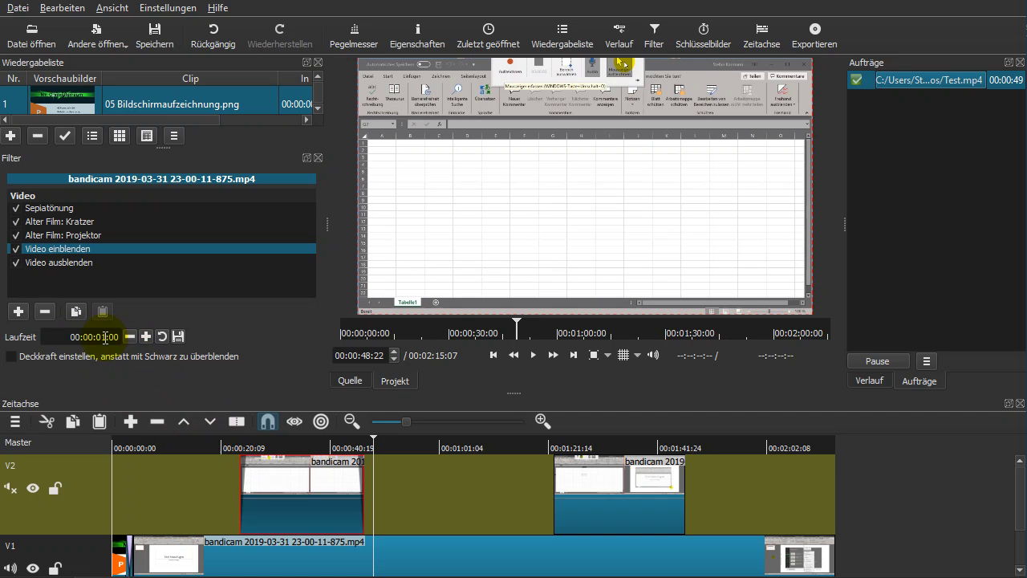
pyautogui.click(146, 338)
pyautogui.click(146, 338)
pyautogui.click(146, 338)
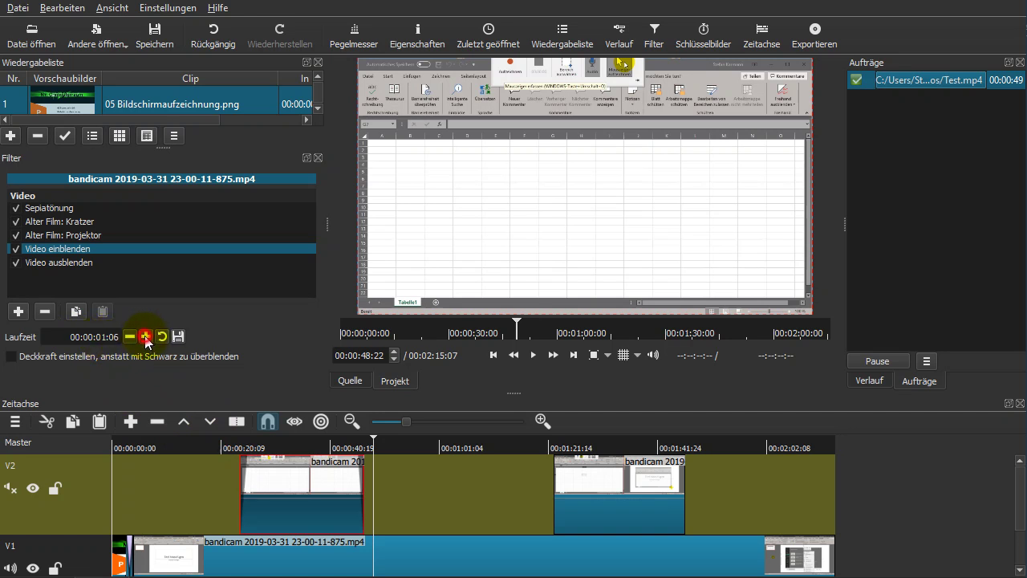
pyautogui.click(146, 338)
pyautogui.click(146, 338)
pyautogui.click(146, 337)
pyautogui.click(146, 338)
pyautogui.click(147, 338)
pyautogui.click(146, 338)
pyautogui.click(146, 338)
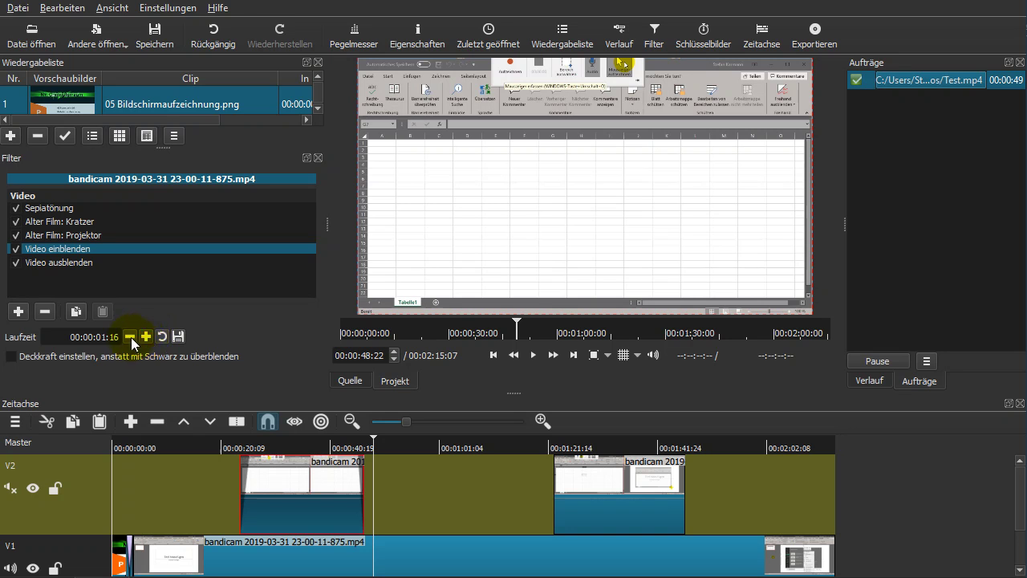
# Shorten the Video einblenden duration again by several frames
pyautogui.click(129, 338)
pyautogui.click(129, 338)
pyautogui.click(129, 338)
pyautogui.click(129, 337)
pyautogui.click(129, 338)
pyautogui.click(129, 338)
pyautogui.click(130, 338)
pyautogui.click(129, 338)
pyautogui.click(129, 338)
# Add the Farben invertieren video filter to the second segment on V2
pyautogui.click(628, 488)
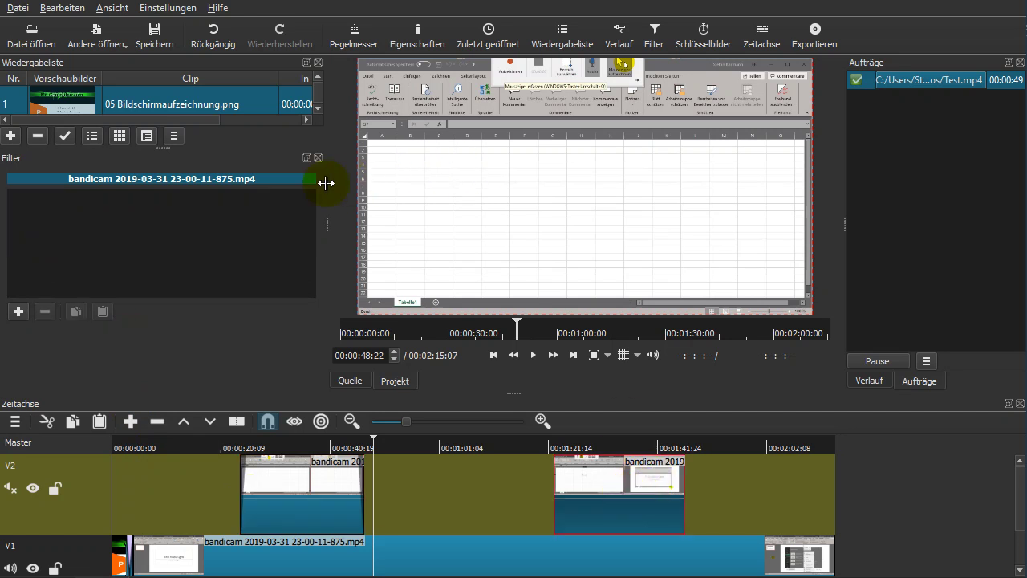
pyautogui.click(17, 311)
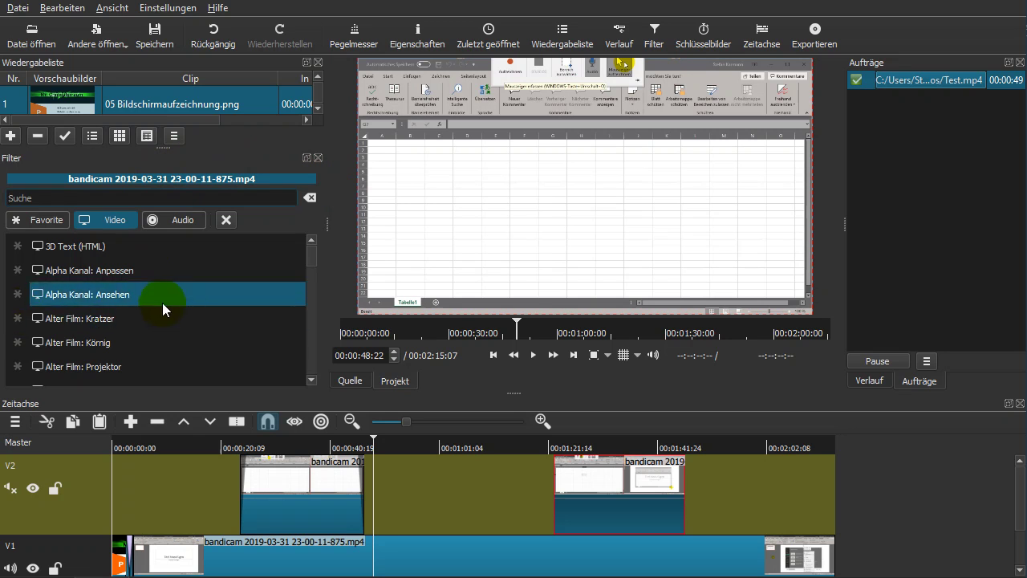
pyautogui.scroll(-5, 159, 303)
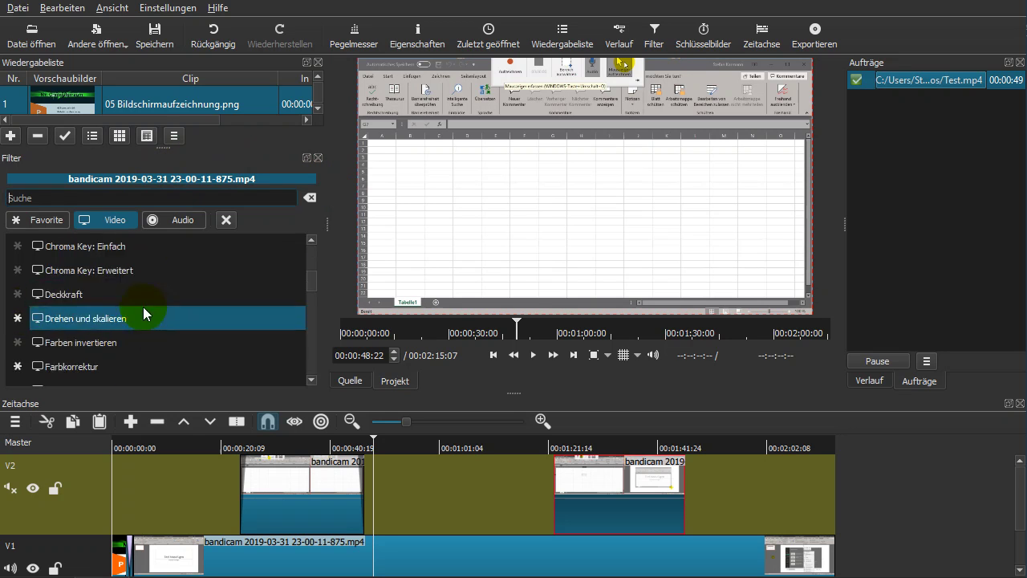
pyautogui.click(86, 344)
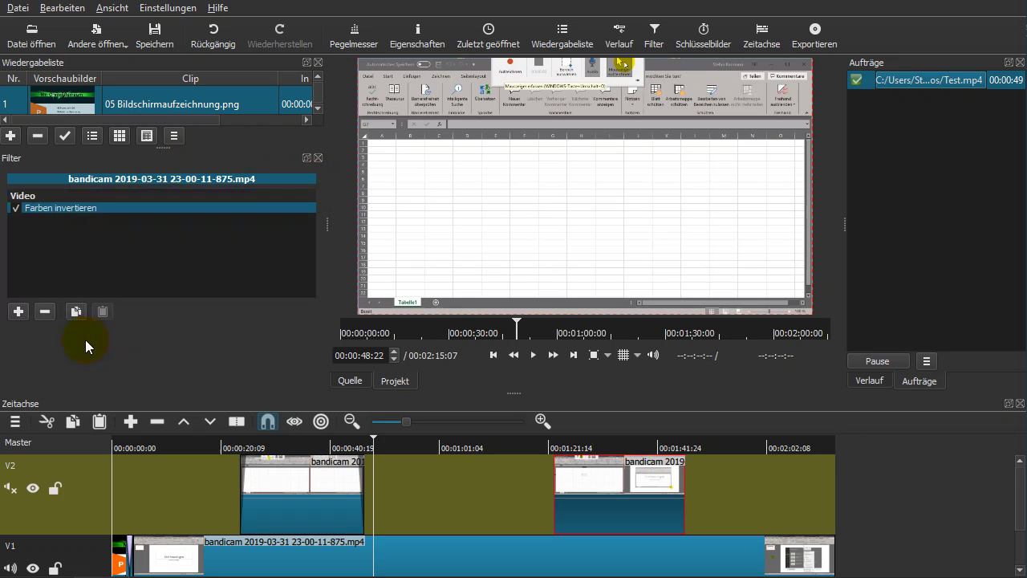
# Play the timeline from 00:01:18:06 to preview the inverted colours of the second V2 segment
pyautogui.click(374, 435)
pyautogui.moveTo(374, 441); pyautogui.dragTo(531, 440)
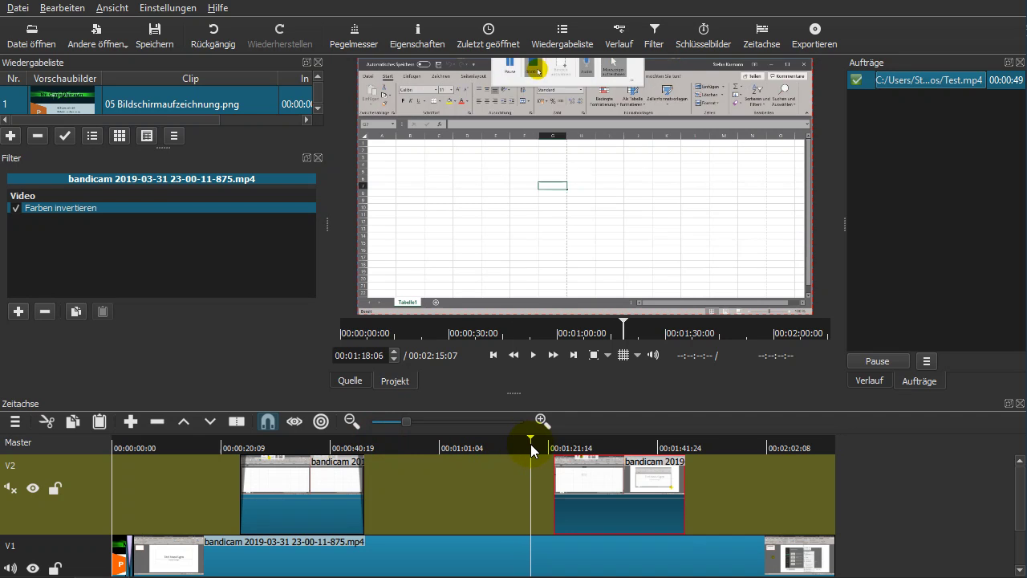
pyautogui.click(533, 355)
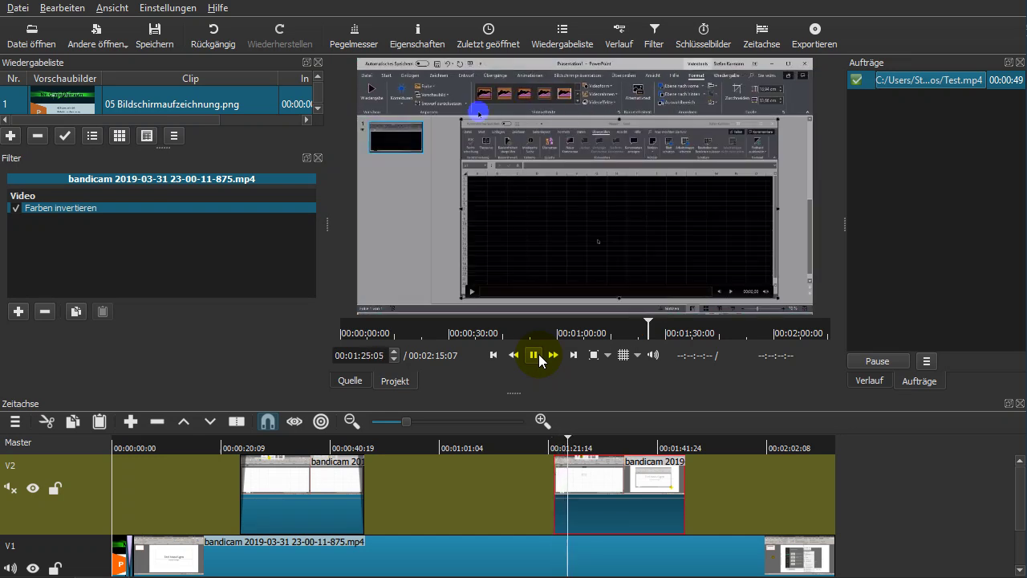
pyautogui.click(535, 356)
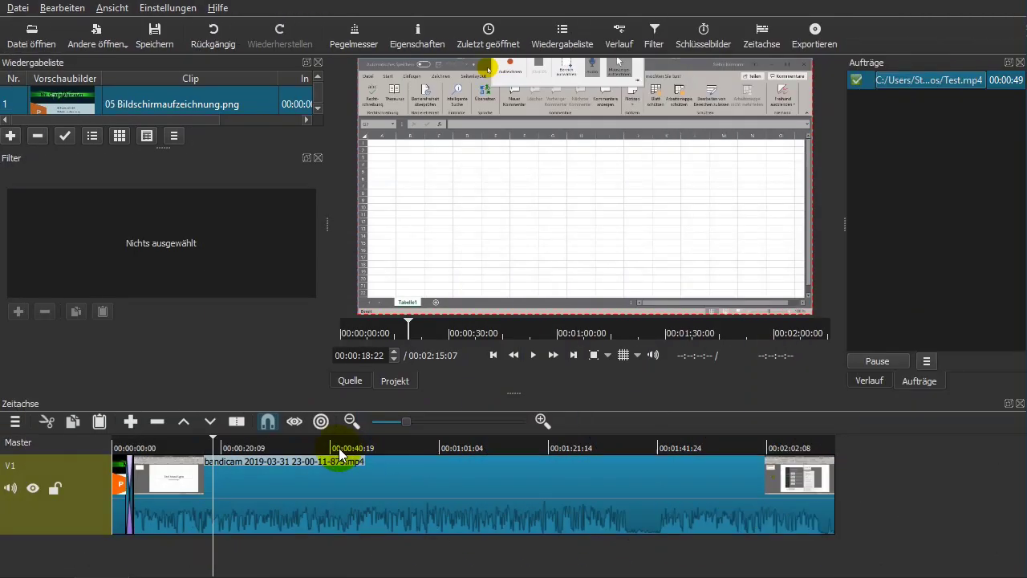
# Split the screen recording on V1 at 00:00:31:08 and 00:00:58:15
pyautogui.moveTo(345, 462); pyautogui.dragTo(430, 493)
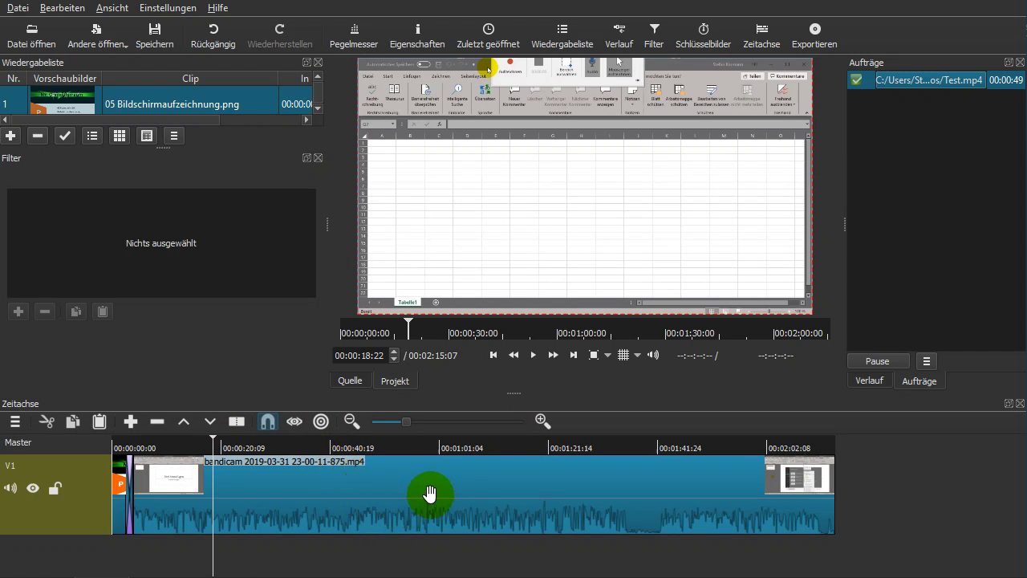
pyautogui.moveTo(214, 437); pyautogui.dragTo(280, 447)
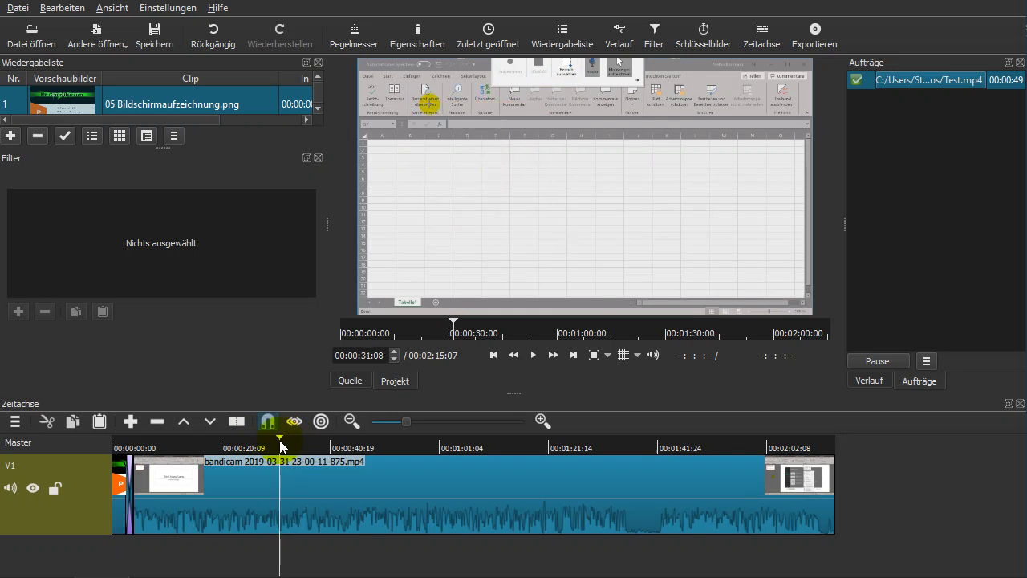
pyautogui.click(237, 422)
pyautogui.moveTo(281, 443); pyautogui.dragTo(420, 448)
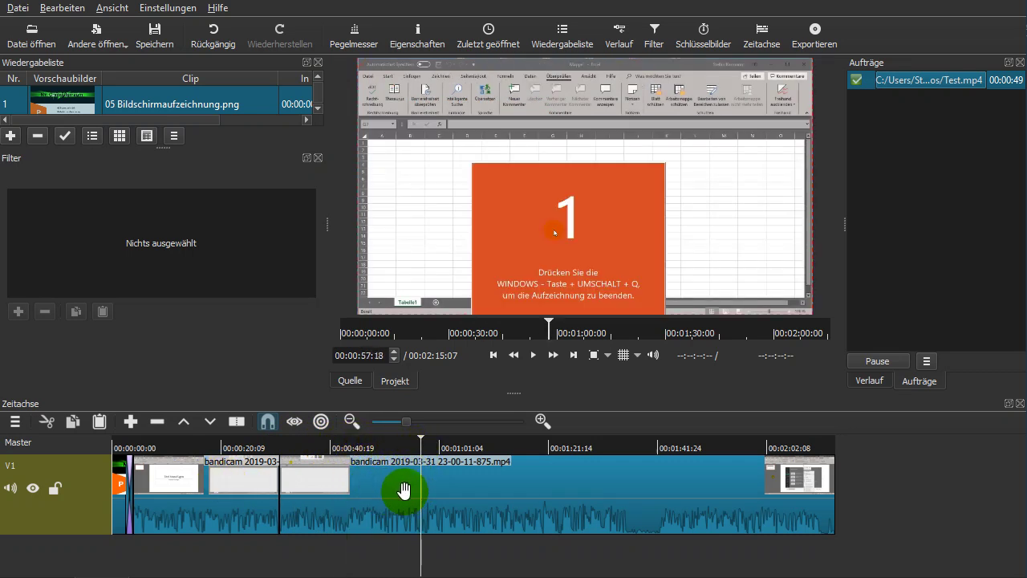
pyautogui.click(426, 442)
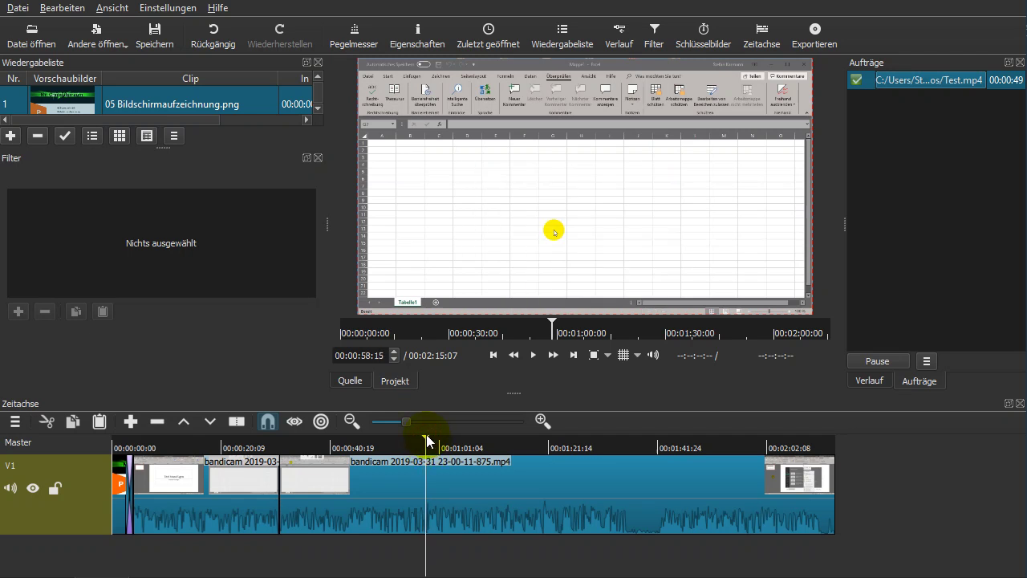
pyautogui.click(236, 423)
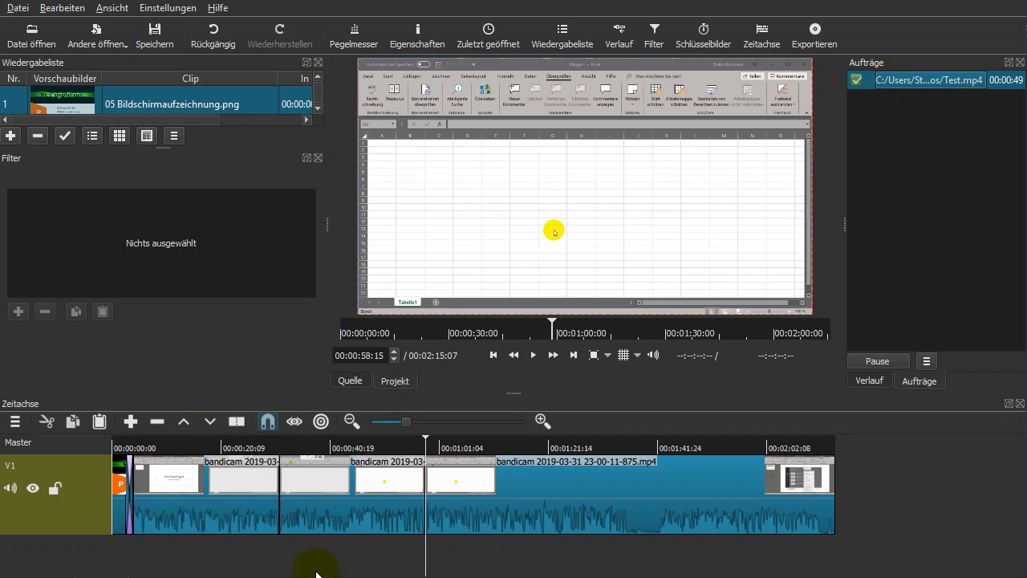
# Select the V1 segment between the two cuts for filter editing
pyautogui.click(343, 510)
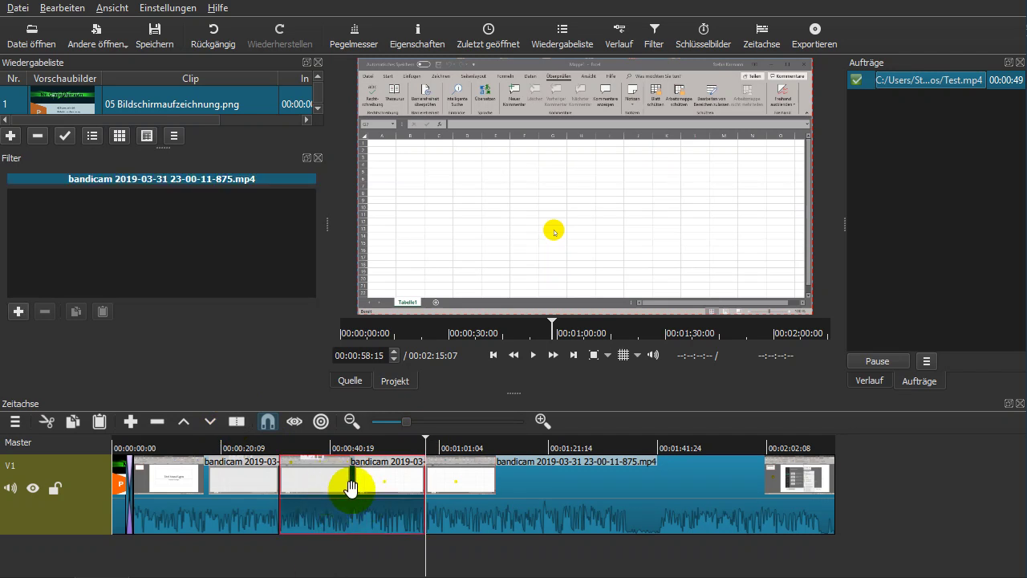
pyautogui.click(655, 38)
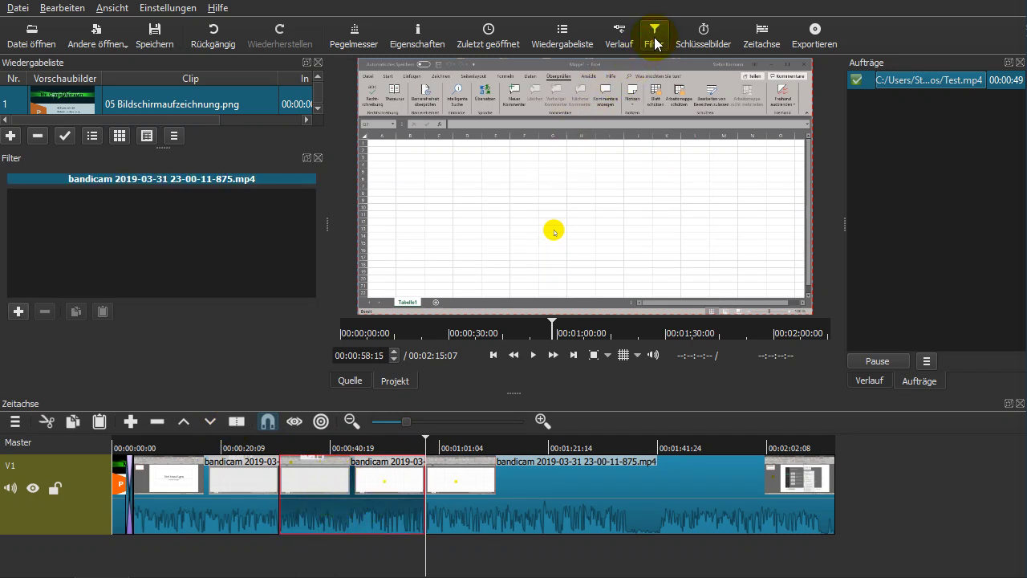
pyautogui.click(10, 137)
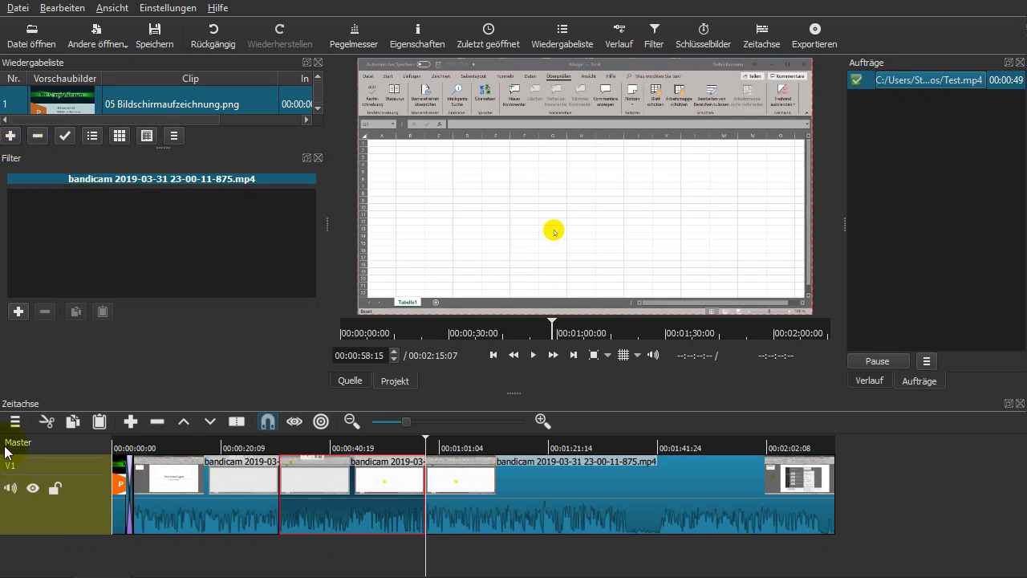
# Add the Text video filter to the selected segment between the two cuts on V1
pyautogui.click(21, 313)
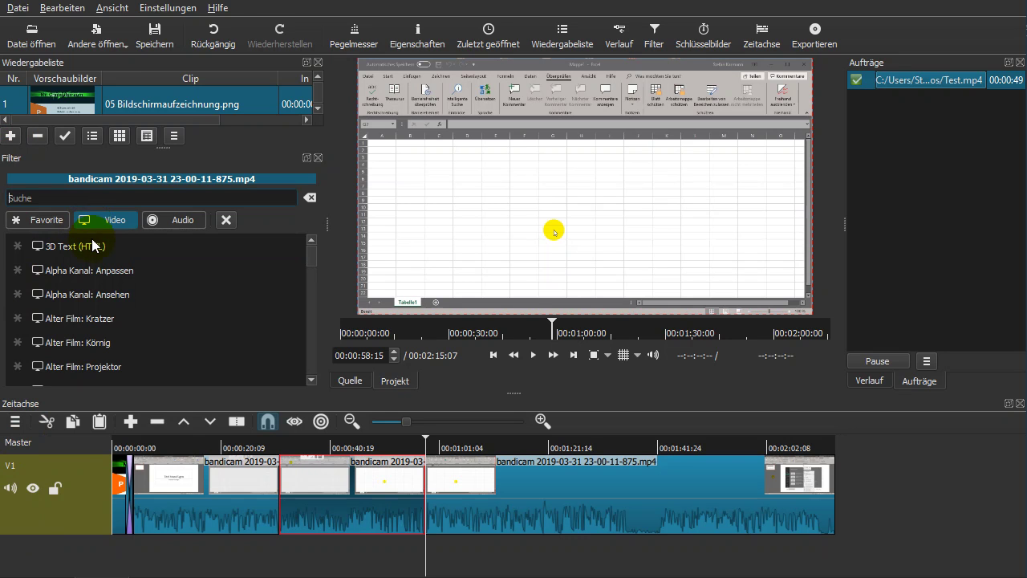
pyautogui.scroll(-2, 94, 325)
pyautogui.scroll(-12, 92, 320)
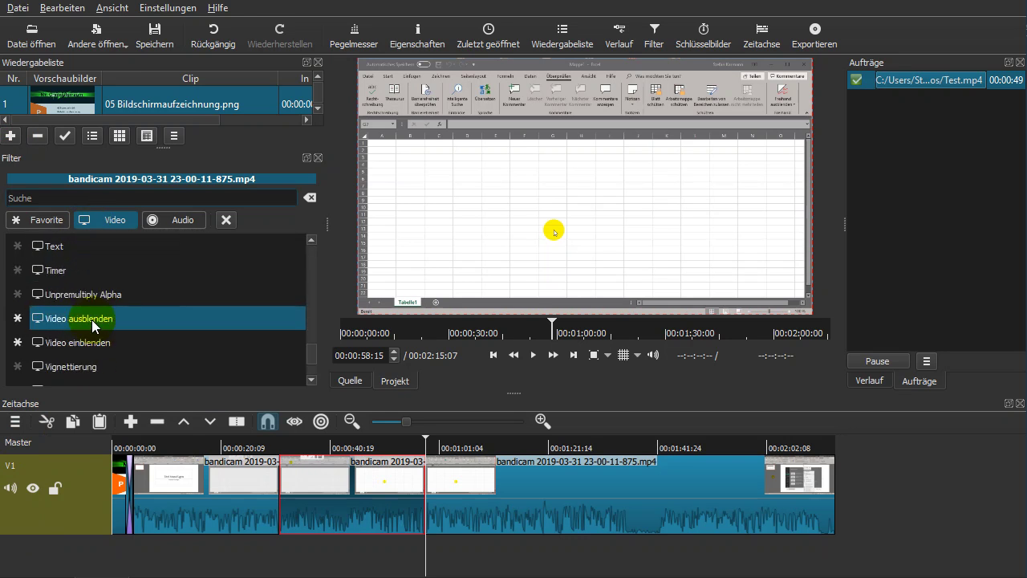
pyautogui.click(62, 249)
pyautogui.click(26, 215)
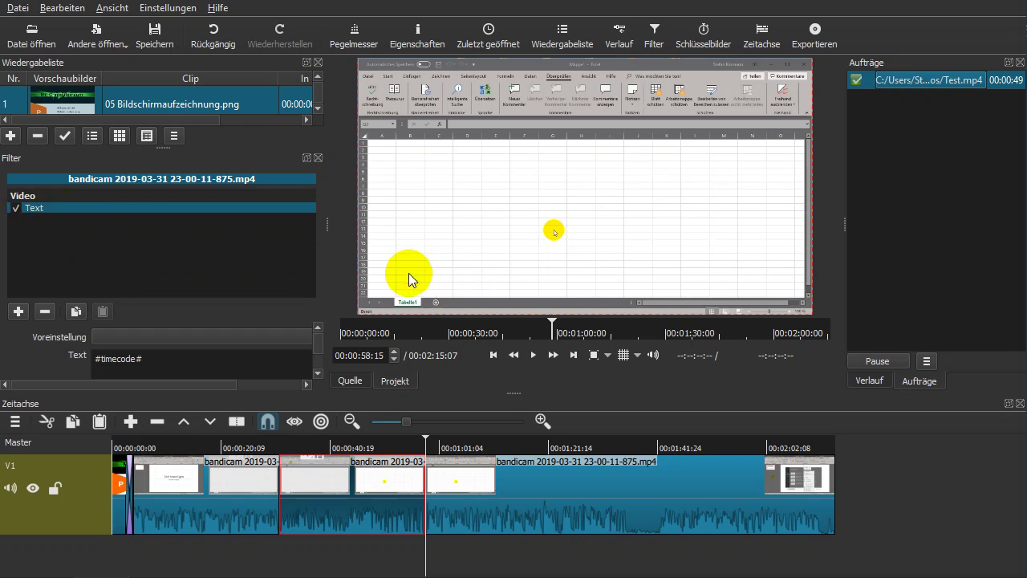
# Replace the #timecode# placeholder in the Text filter with "Hier steht ein Text."
pyautogui.click(160, 360)
pyautogui.moveTo(162, 360); pyautogui.dragTo(87, 361)
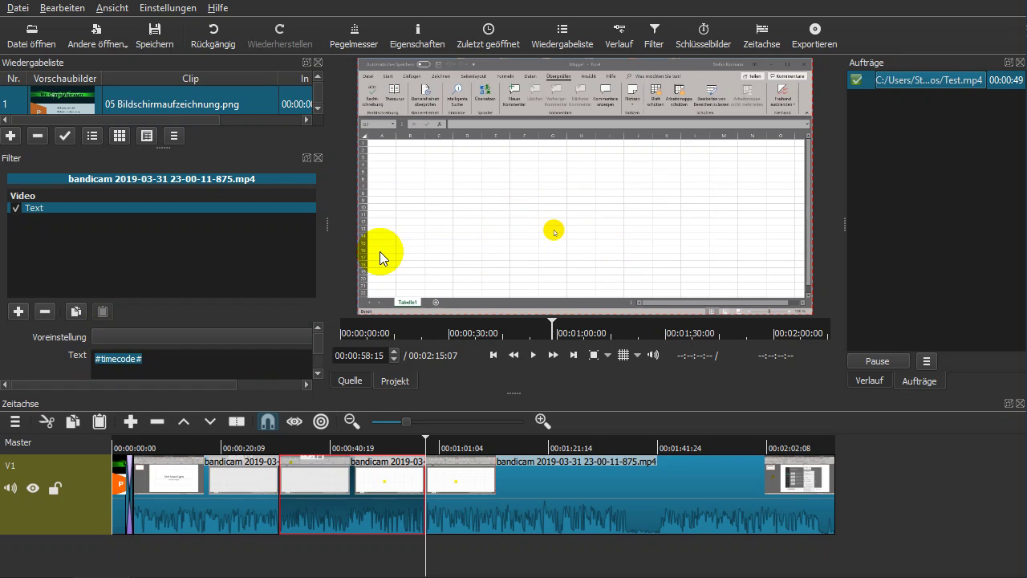
pyautogui.write('Hier steht ein Text.')
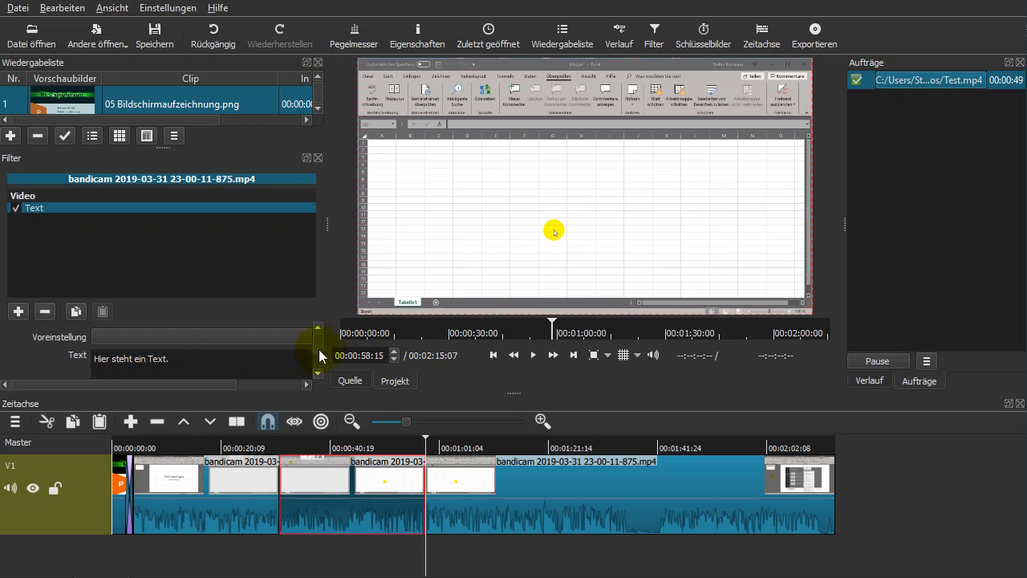
# Enlarge the area above the timeline slightly and set the text's font colour to bright green
pyautogui.scroll(-4, 319, 355)
pyautogui.scroll(3, 320, 355)
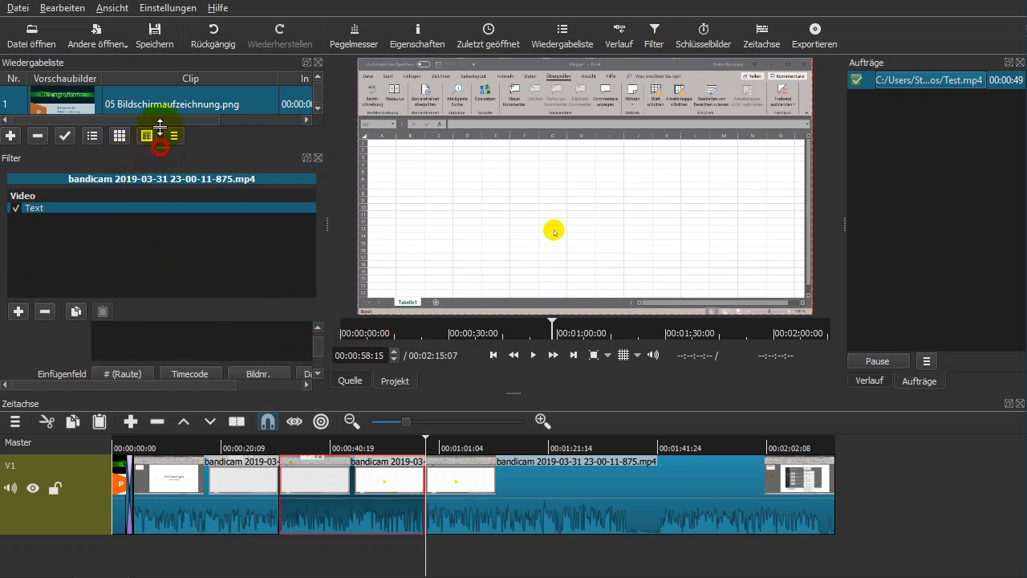
pyautogui.moveTo(523, 392); pyautogui.dragTo(523, 413)
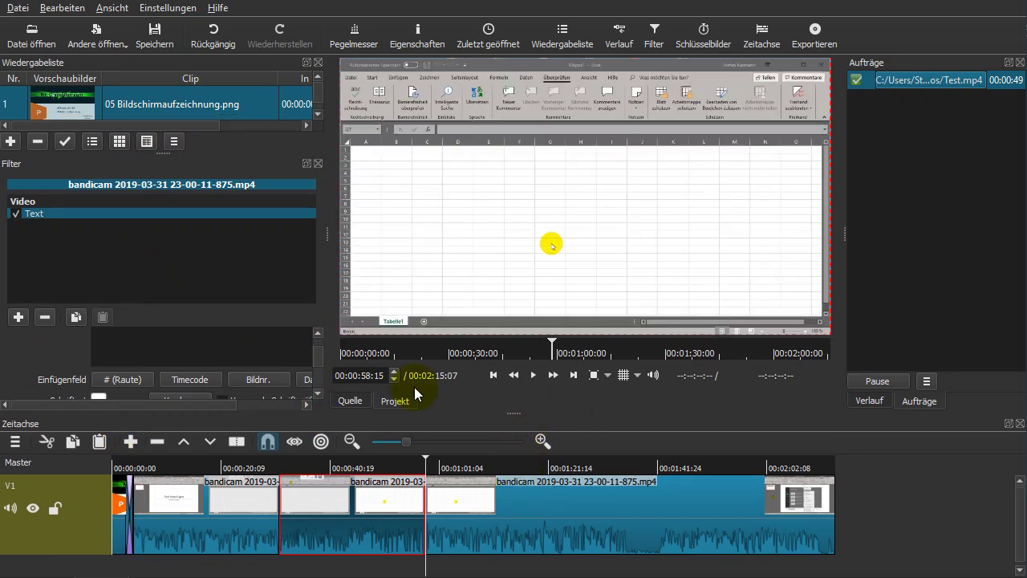
pyautogui.click(315, 355)
pyautogui.moveTo(315, 361); pyautogui.dragTo(319, 371)
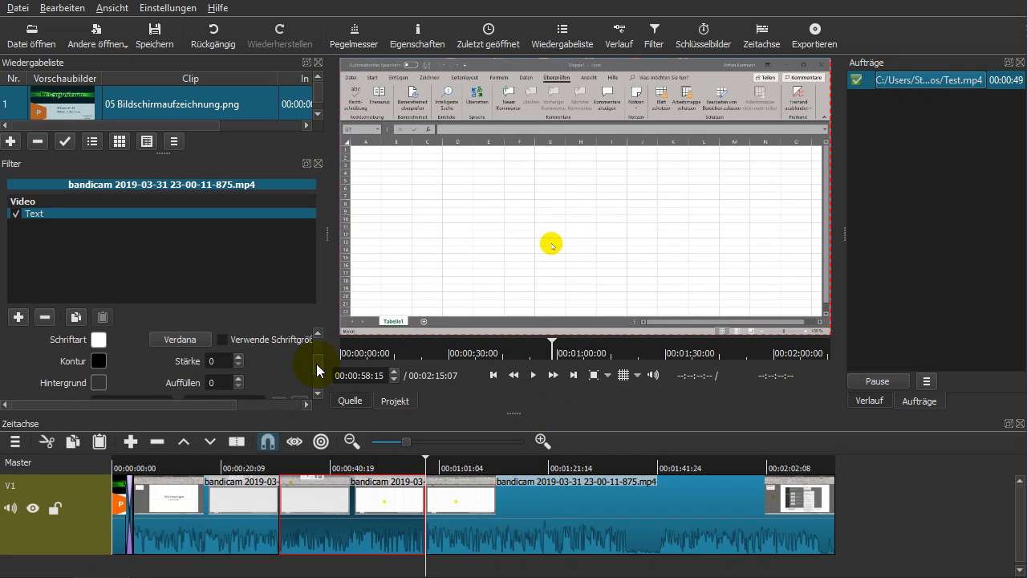
pyautogui.click(98, 341)
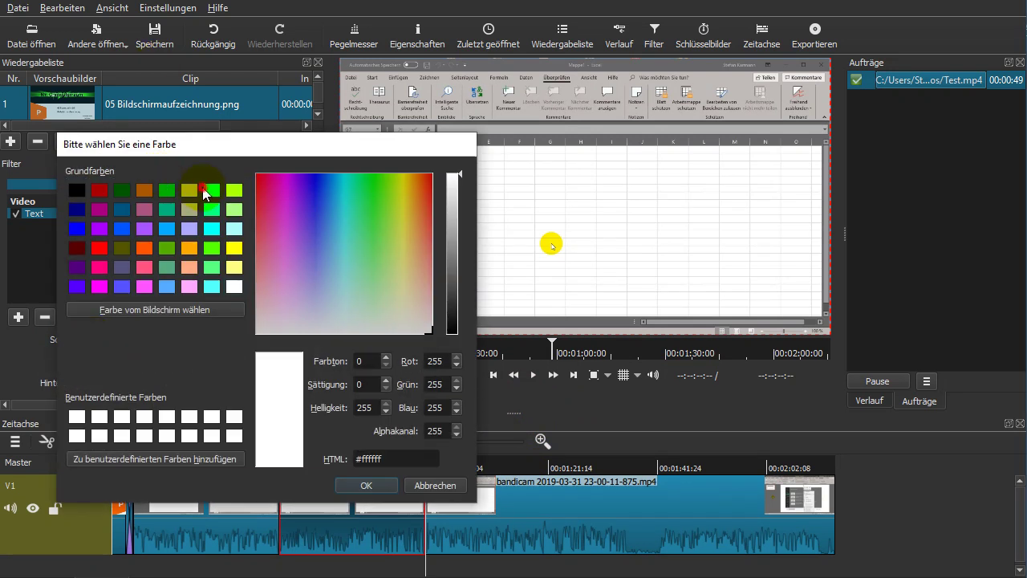
pyautogui.click(211, 191)
pyautogui.click(366, 486)
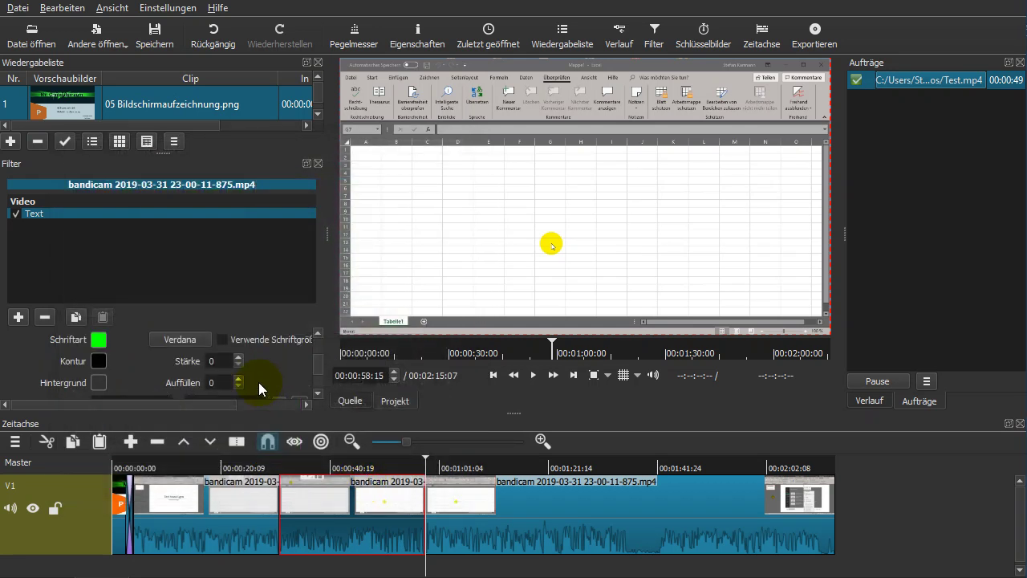
# Set the text's outline colour (Kontur) to the purple #aa55ff
pyautogui.click(97, 361)
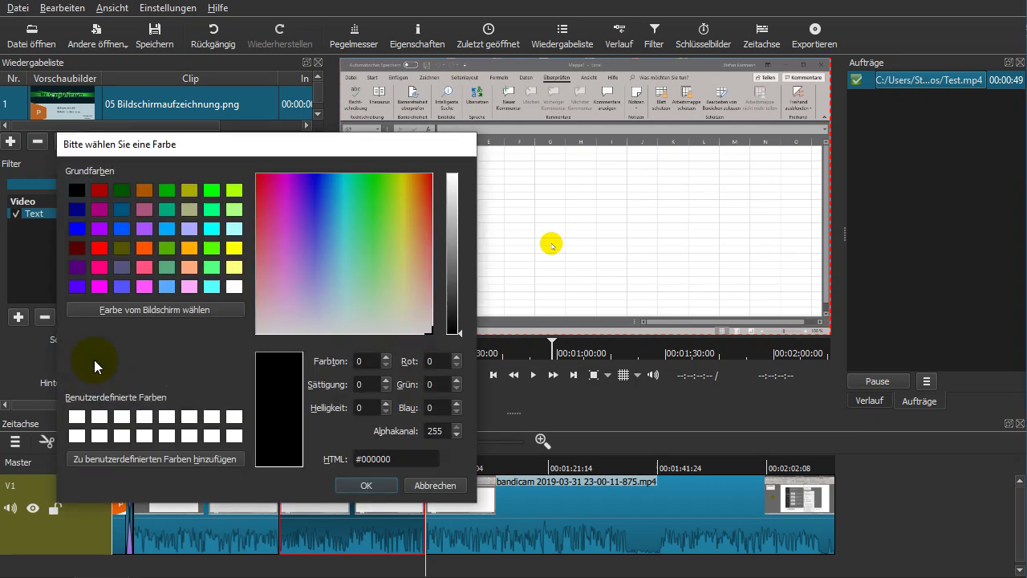
pyautogui.click(139, 226)
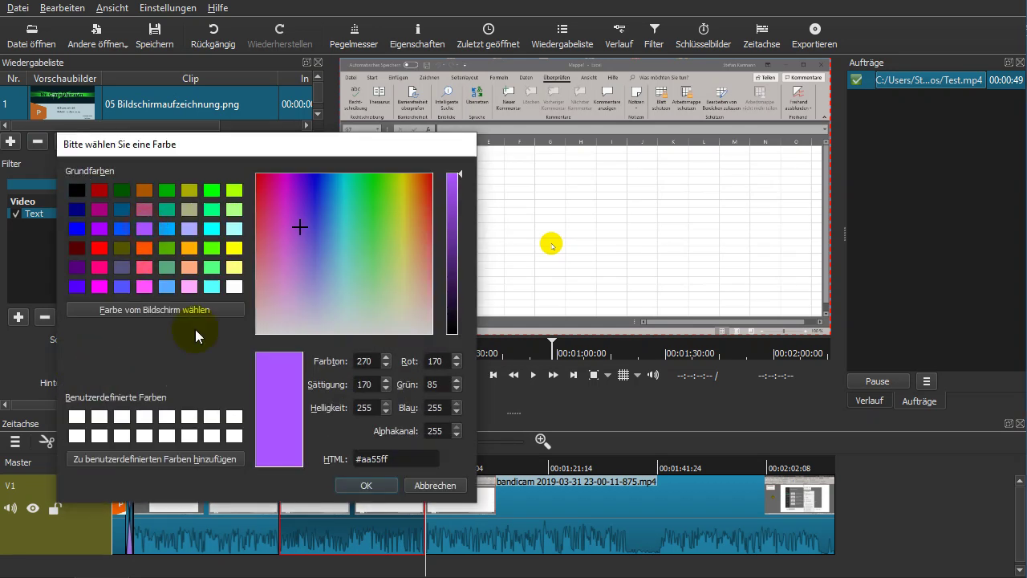
pyautogui.click(361, 484)
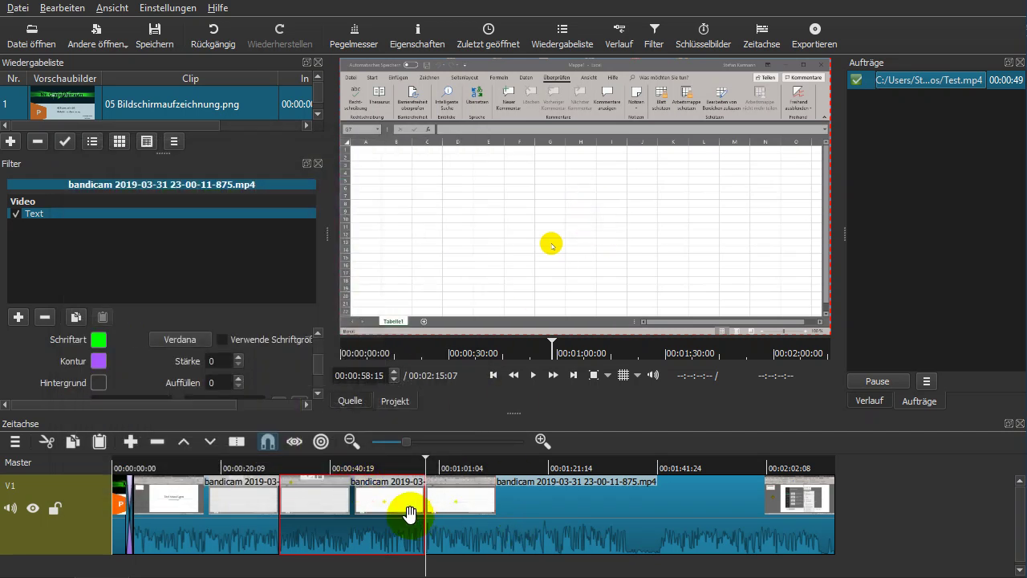
# Show the frame at 00:00:52:15 and align the text to Mitte both horizontally and vertically
pyautogui.moveTo(427, 465); pyautogui.dragTo(395, 462)
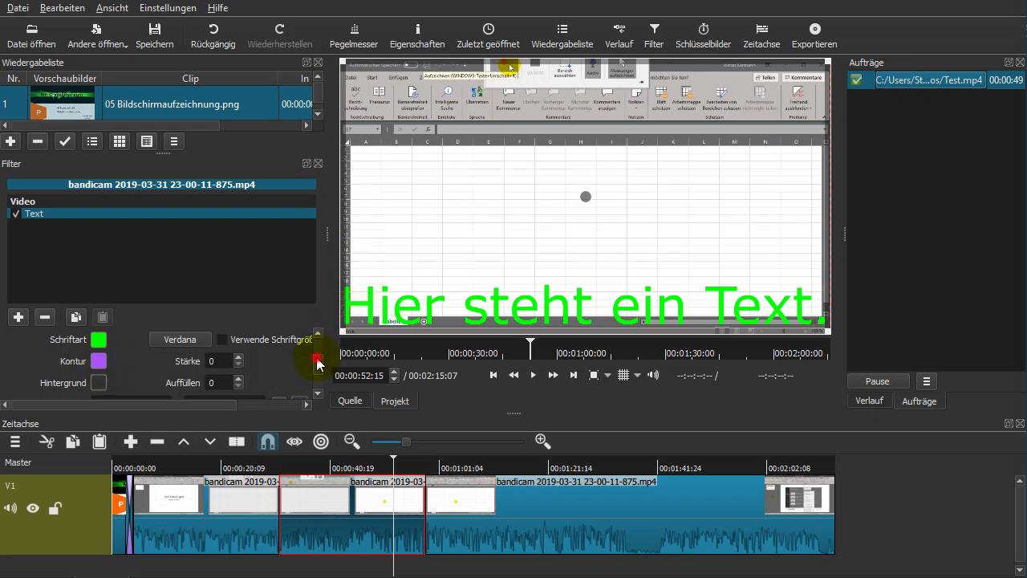
pyautogui.moveTo(317, 364); pyautogui.dragTo(321, 337)
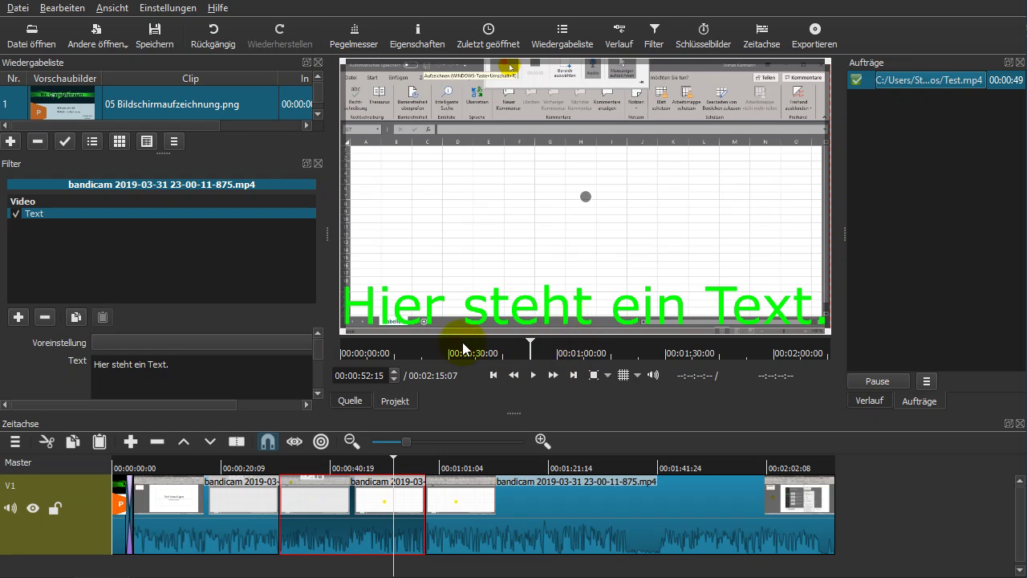
pyautogui.click(319, 359)
pyautogui.scroll(-5, 293, 374)
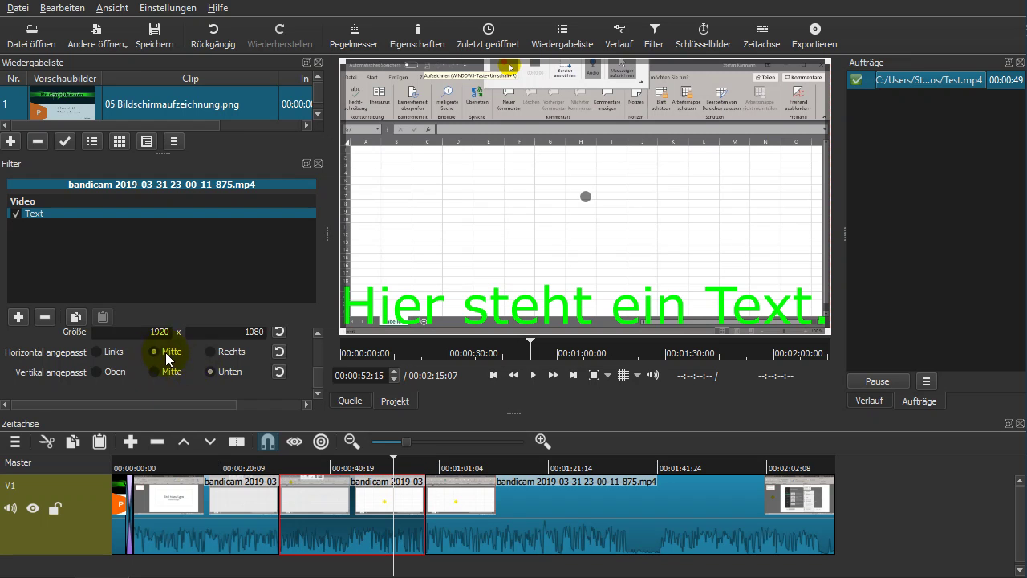
pyautogui.click(216, 358)
pyautogui.click(163, 359)
pyautogui.click(155, 371)
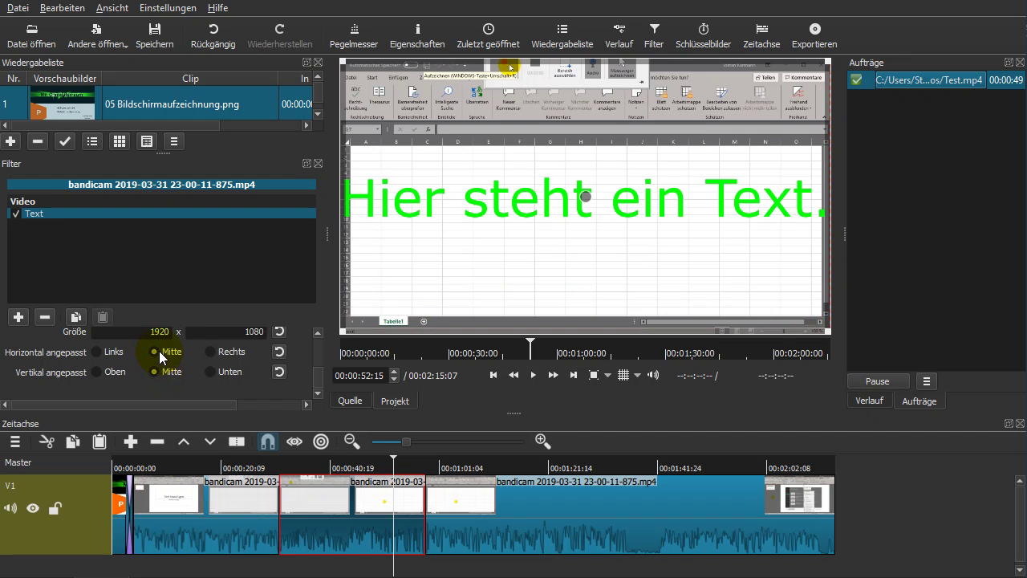
pyautogui.click(156, 351)
# Shrink the text frame in the preview and move it to roughly the middle of the picture
pyautogui.click(320, 382)
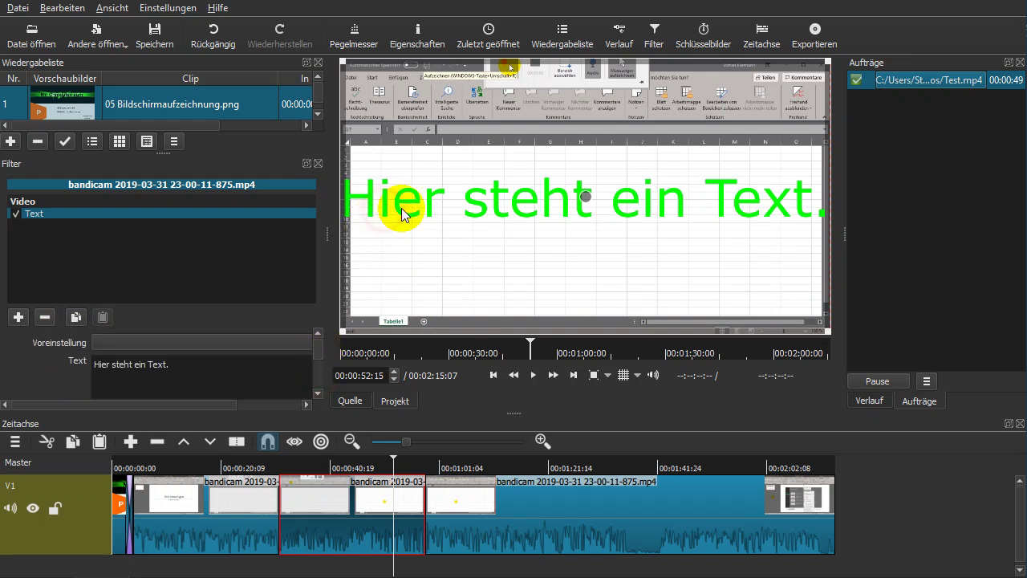
pyautogui.moveTo(460, 231); pyautogui.dragTo(484, 211)
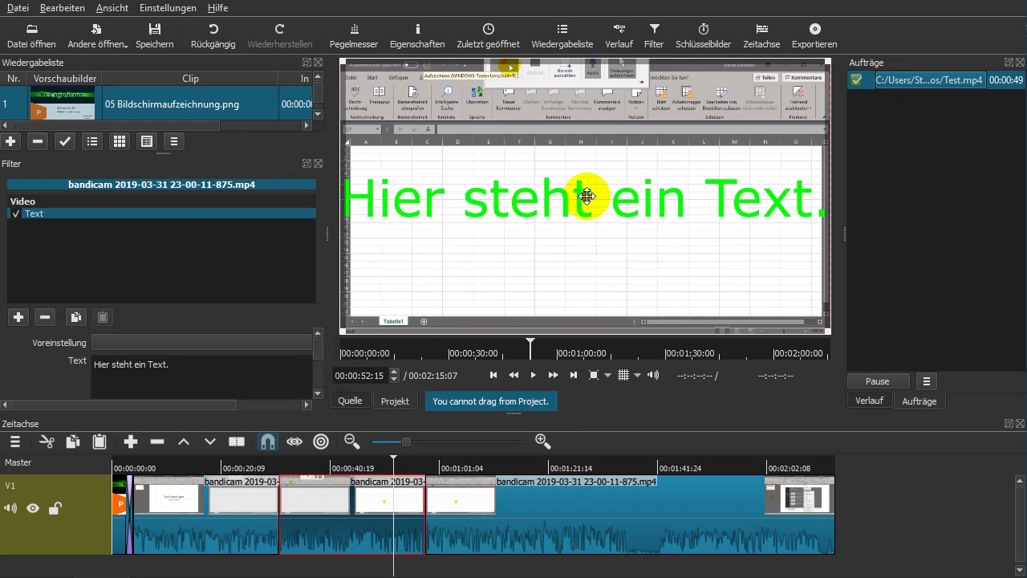
pyautogui.moveTo(587, 206); pyautogui.dragTo(547, 219)
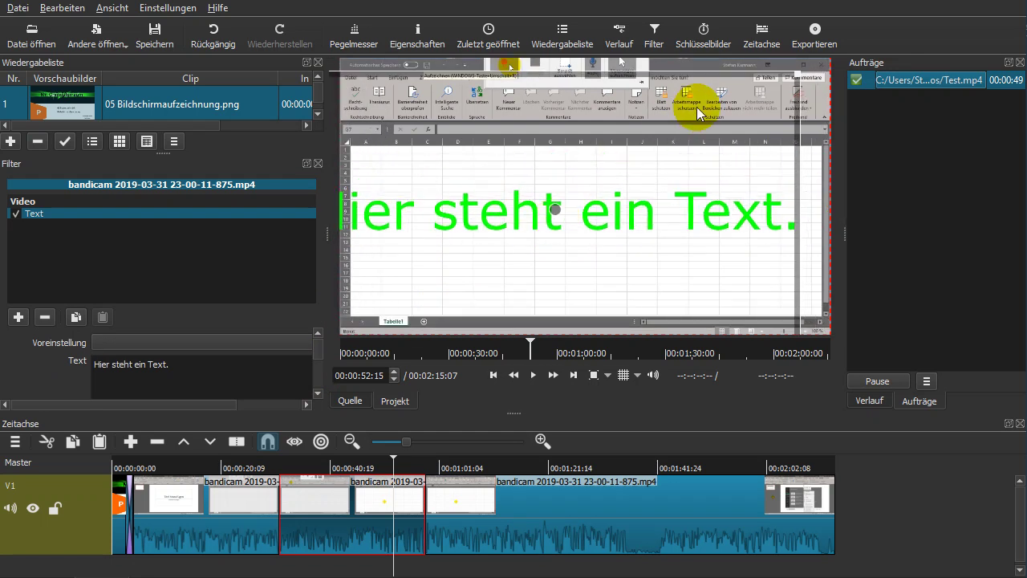
pyautogui.moveTo(795, 75); pyautogui.dragTo(599, 257)
pyautogui.moveTo(588, 250); pyautogui.dragTo(656, 184)
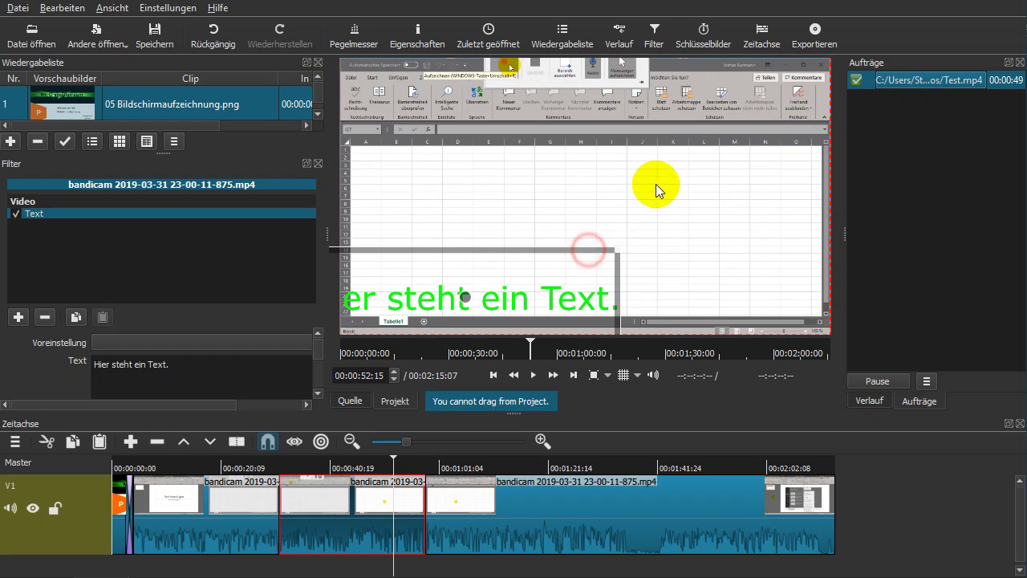
pyautogui.moveTo(473, 307); pyautogui.dragTo(583, 209)
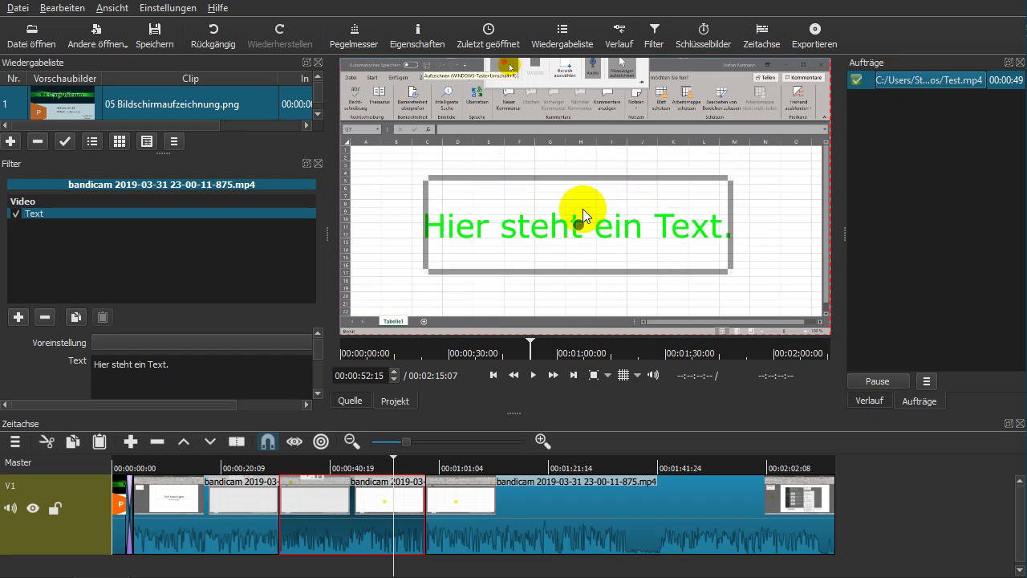
# Play the timeline from 00:00:28:00 and again from 00:00:56:24 to check where the text starts and ends
pyautogui.moveTo(391, 462); pyautogui.dragTo(264, 465)
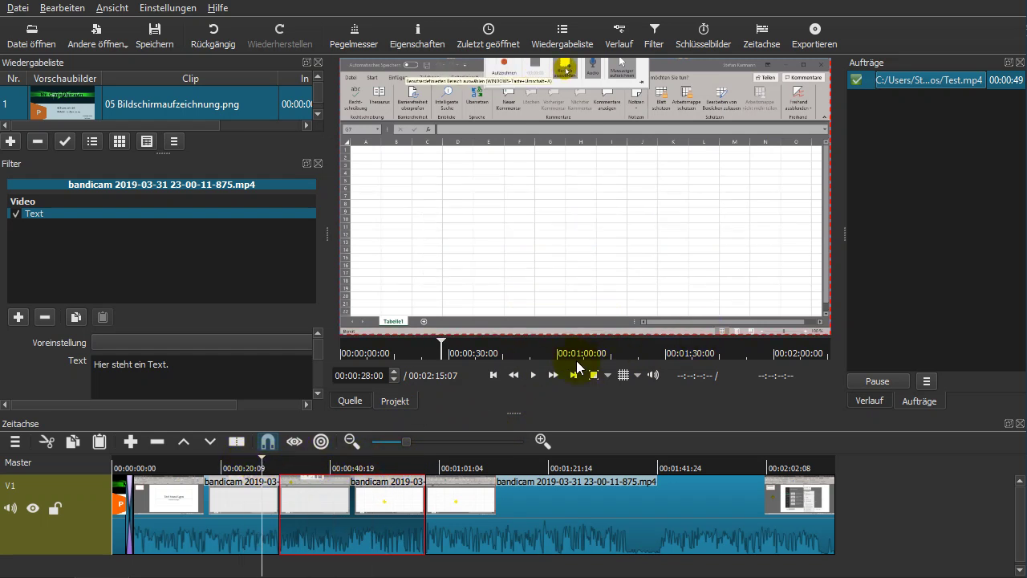
pyautogui.click(537, 378)
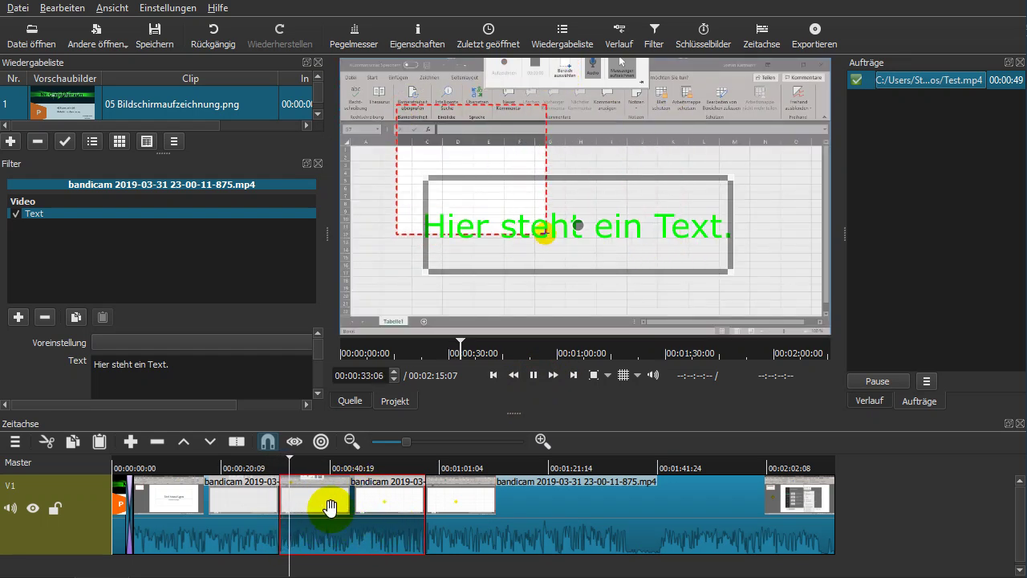
pyautogui.click(416, 465)
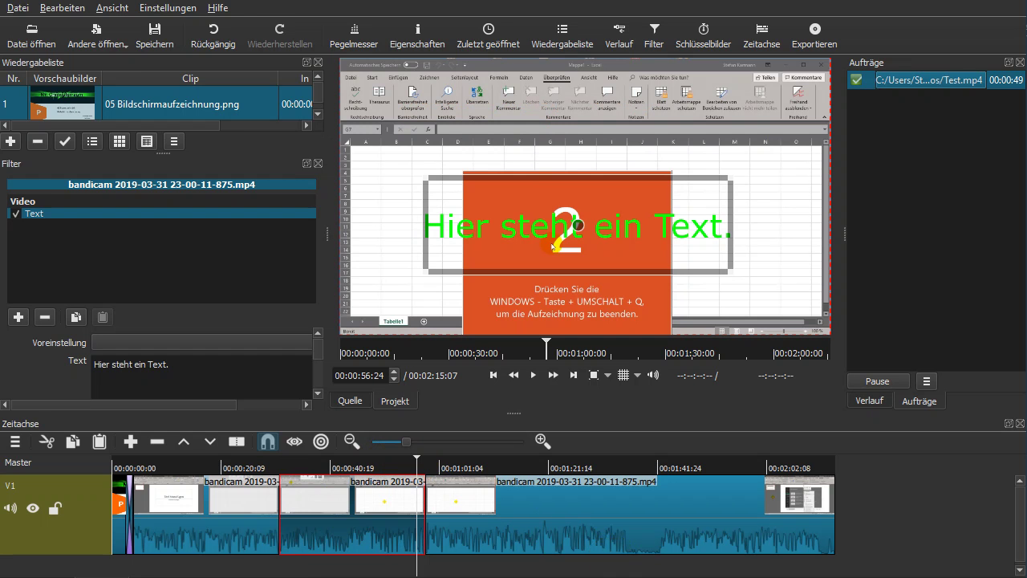
pyautogui.click(533, 375)
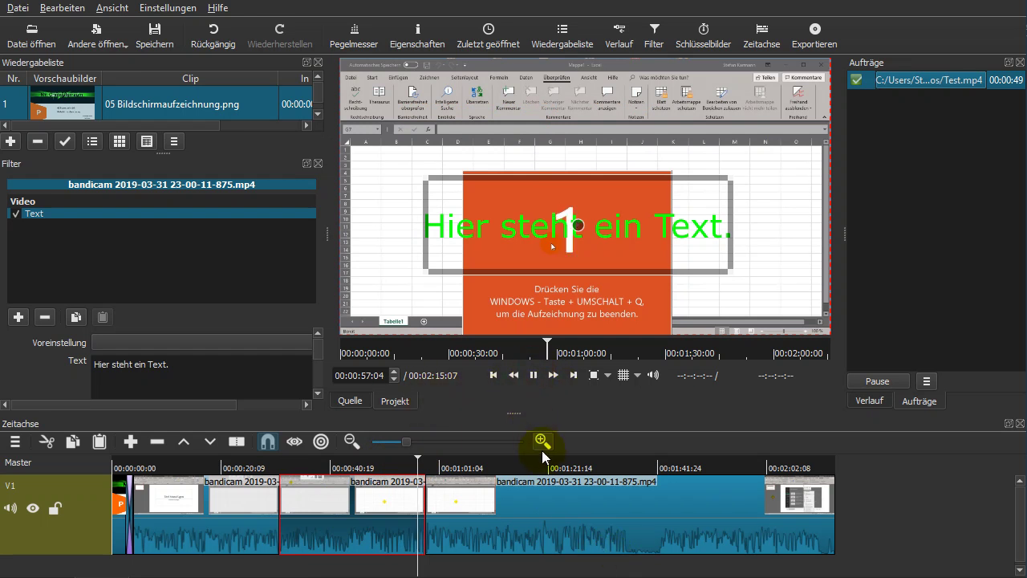